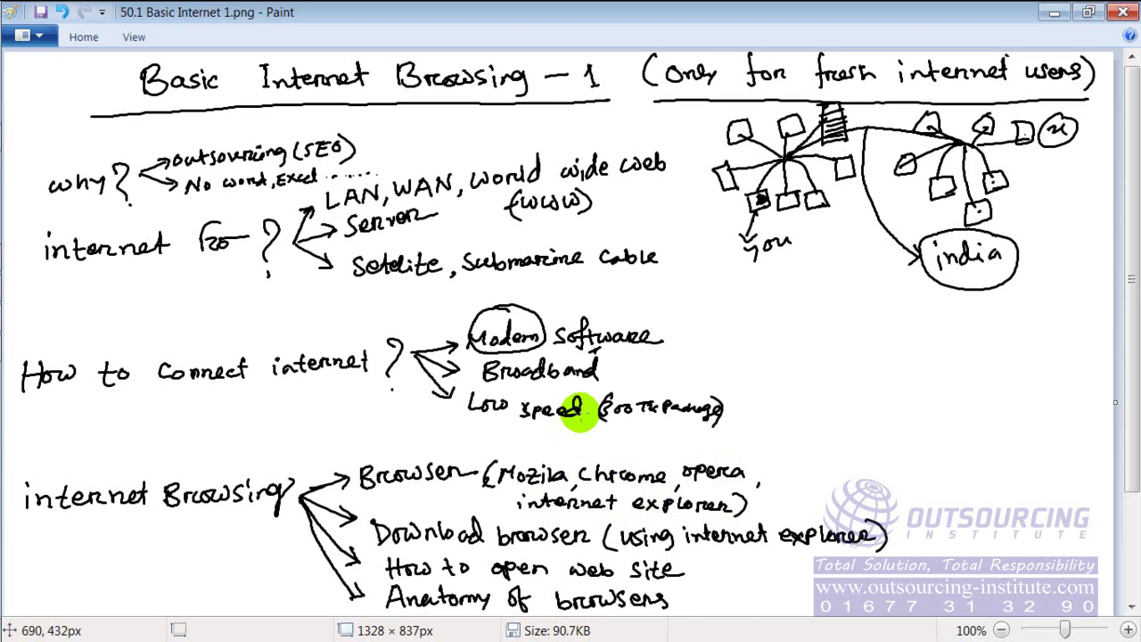
# - Minimize the Paint notes and open Internet Explorer
pyautogui.click(1053, 13)
pyautogui.click(904, 45)
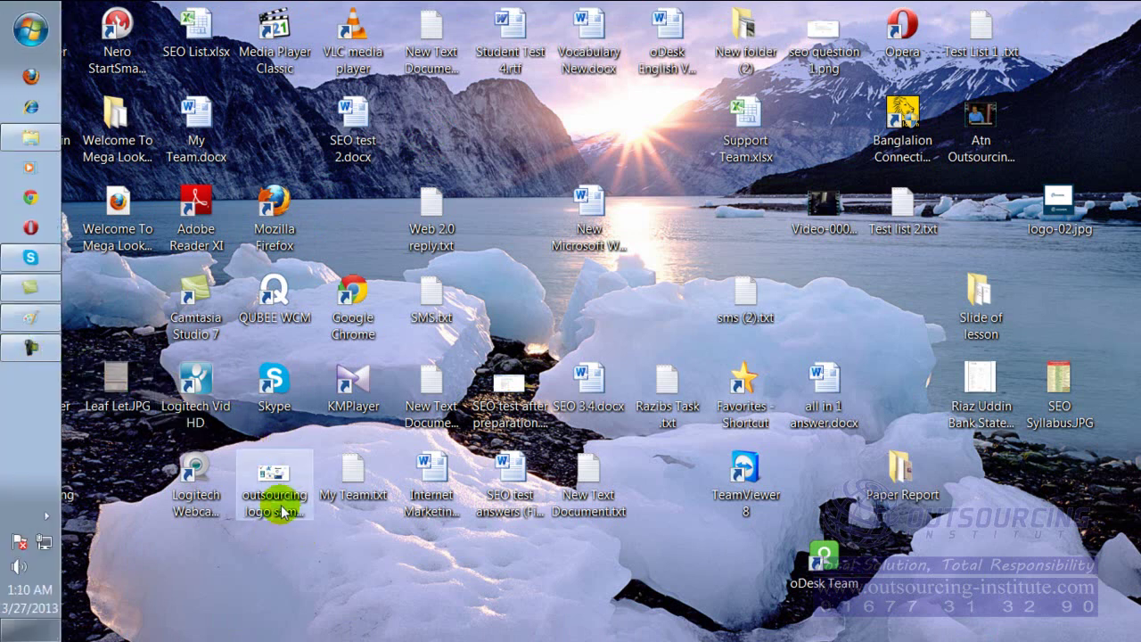
pyautogui.click(33, 109)
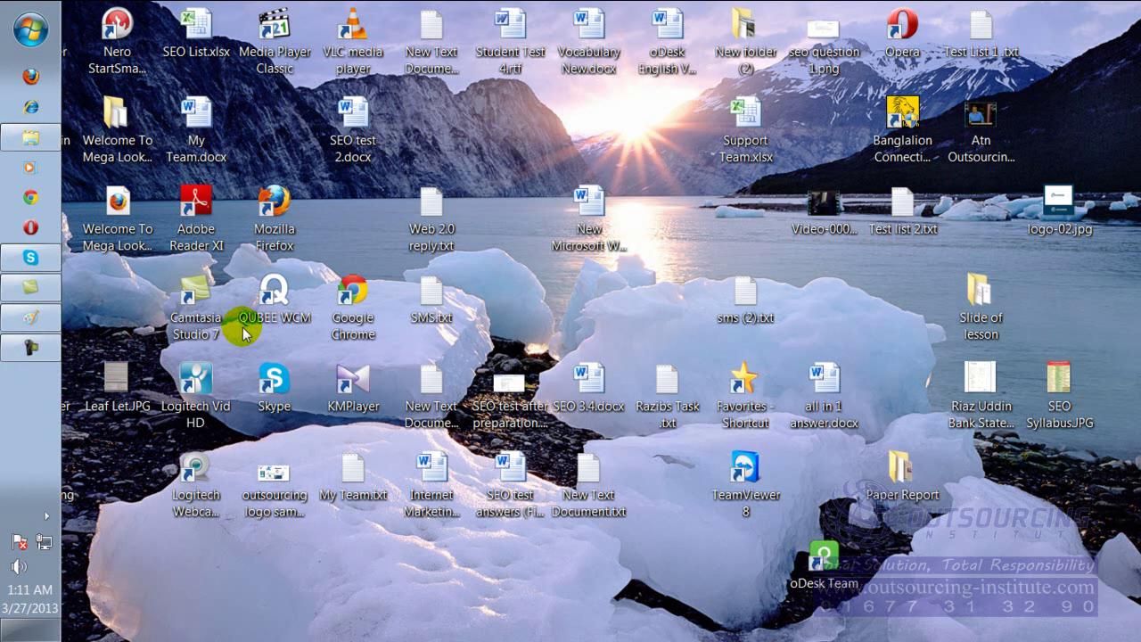
pyautogui.click(33, 106)
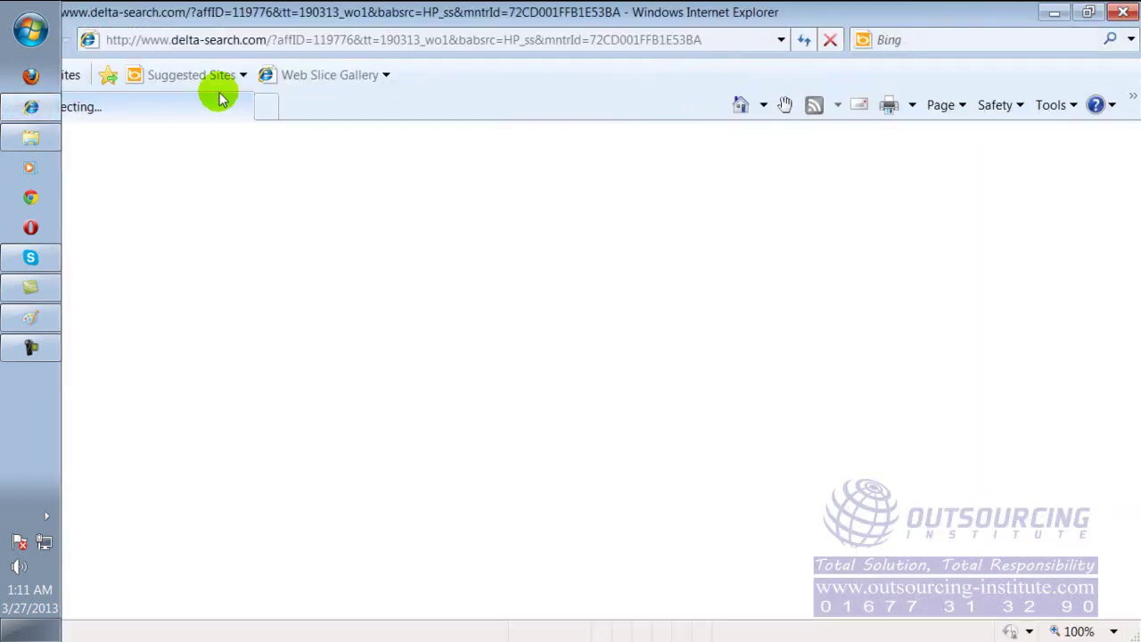
pyautogui.click(348, 45)
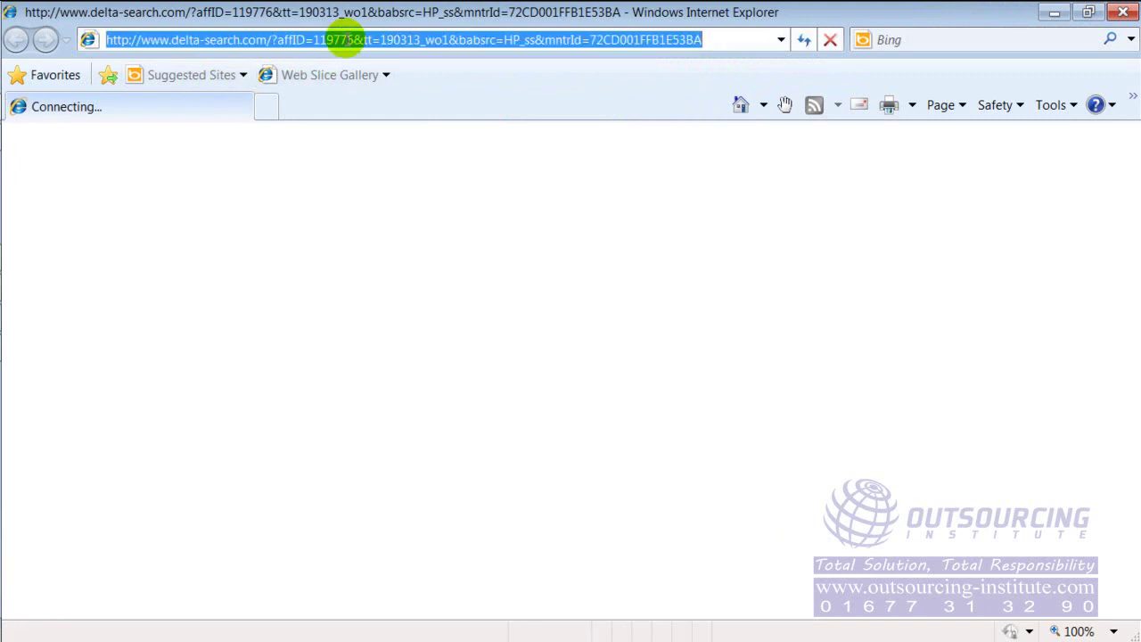
pyautogui.write('www')
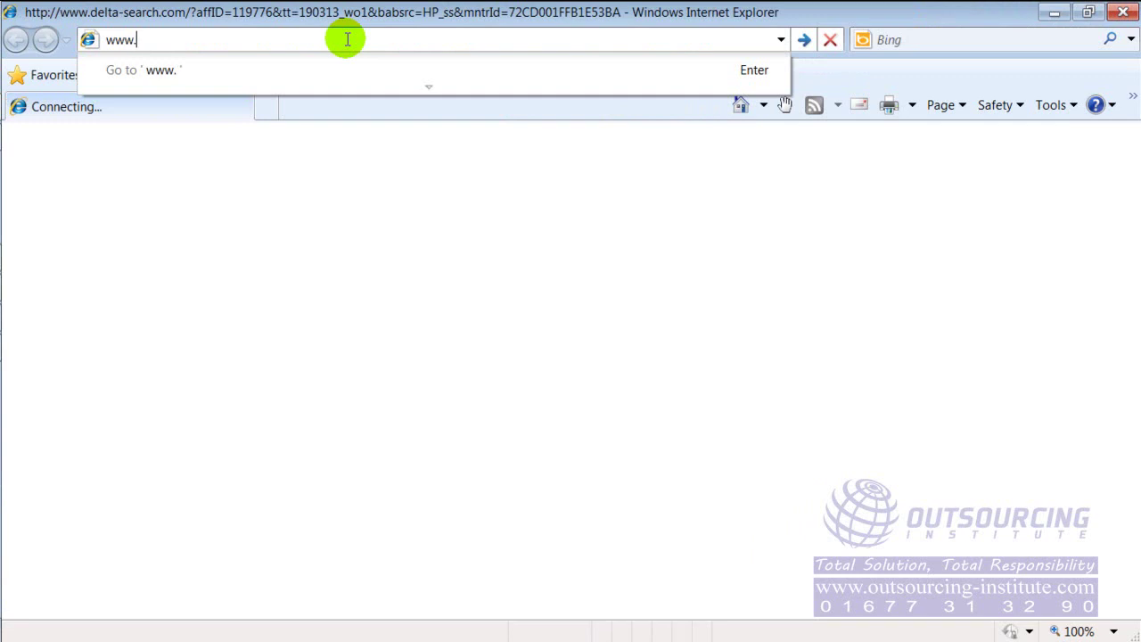
pyautogui.write('.google.com')
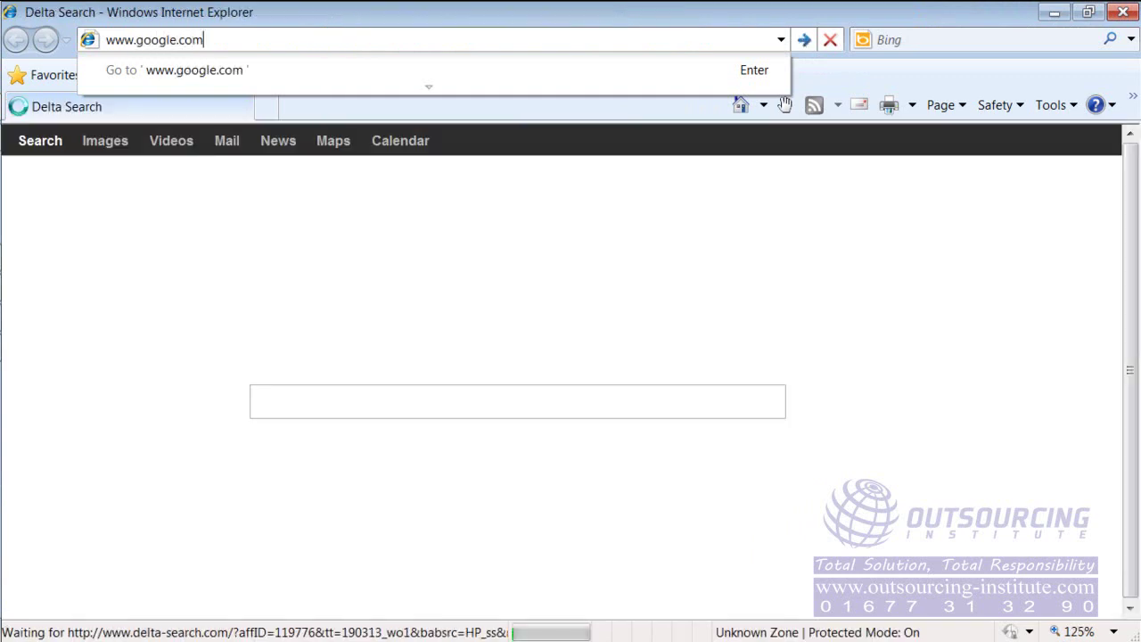
pyautogui.press('Return')
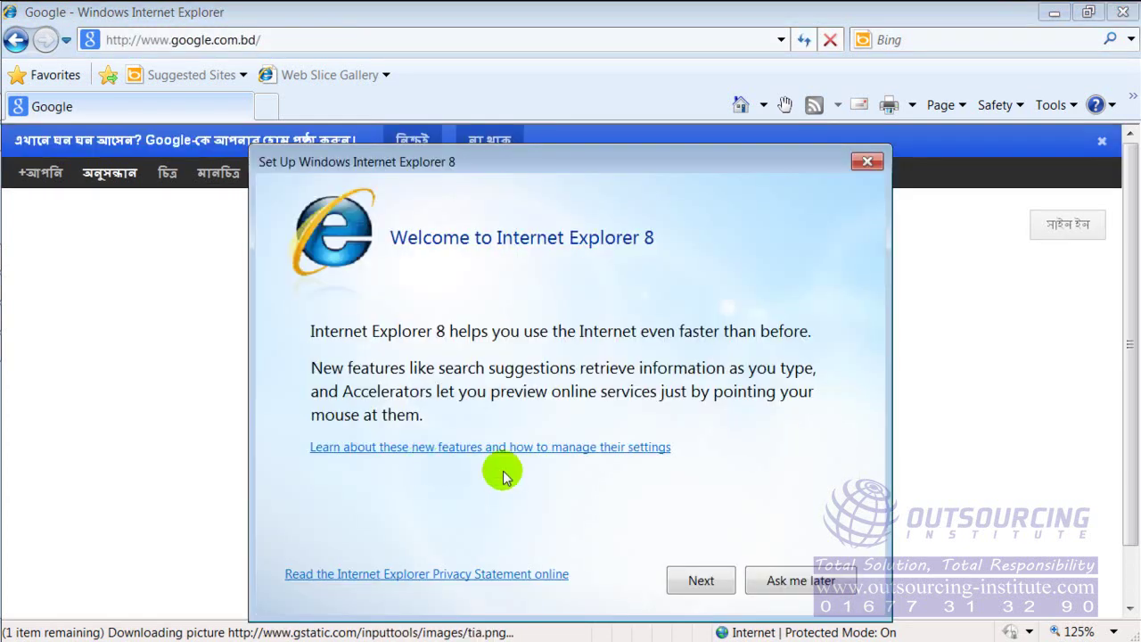
pyautogui.click(777, 580)
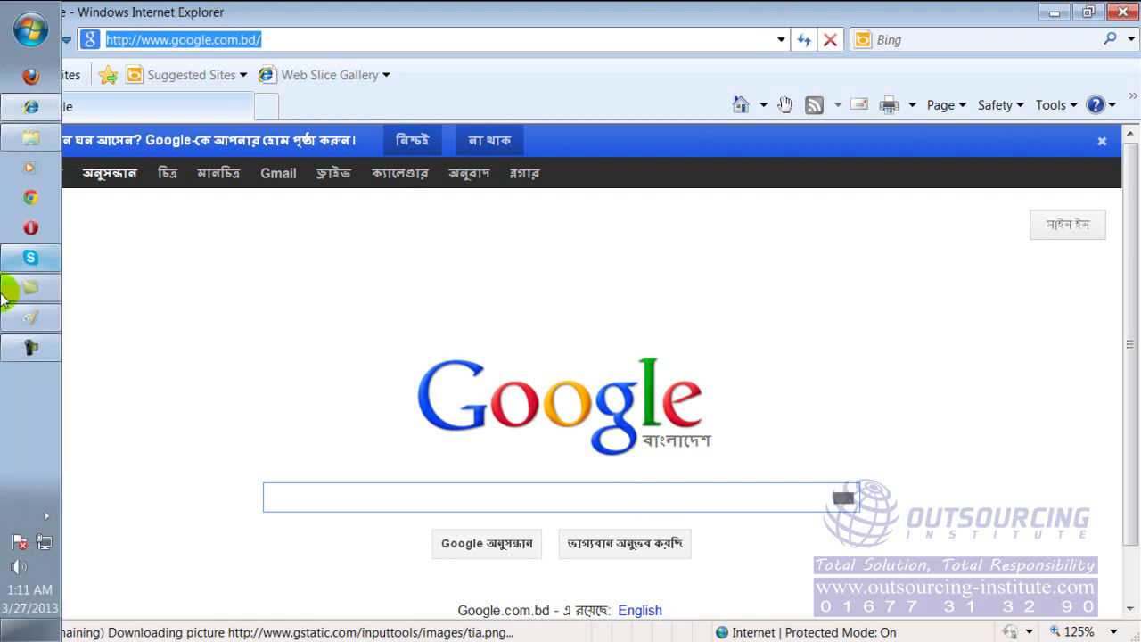
# - Consult the browser notes in Paint, and back in Internet Explorer decline the Smiley Bar for Facebook download
pyautogui.click(30, 318)
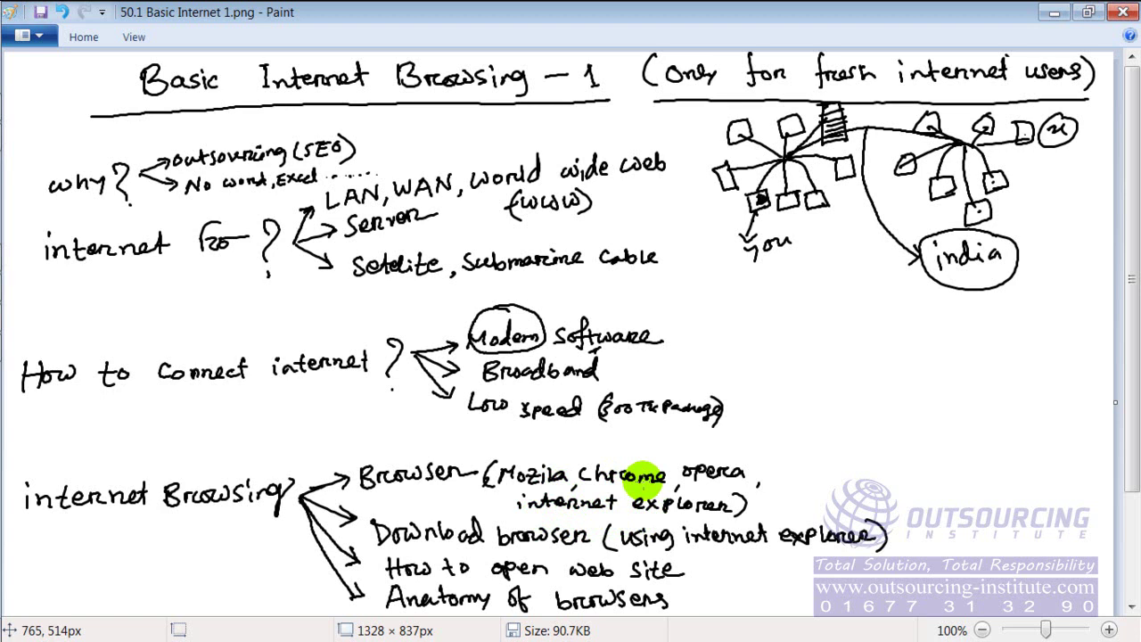
pyautogui.moveTo(4, 161)
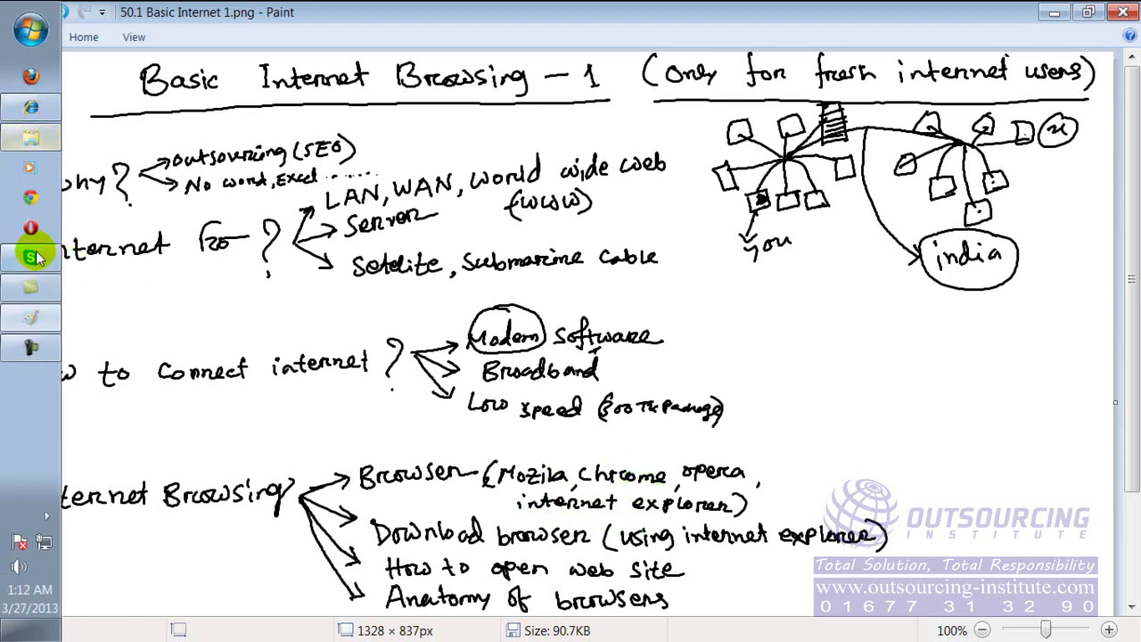
pyautogui.click(46, 117)
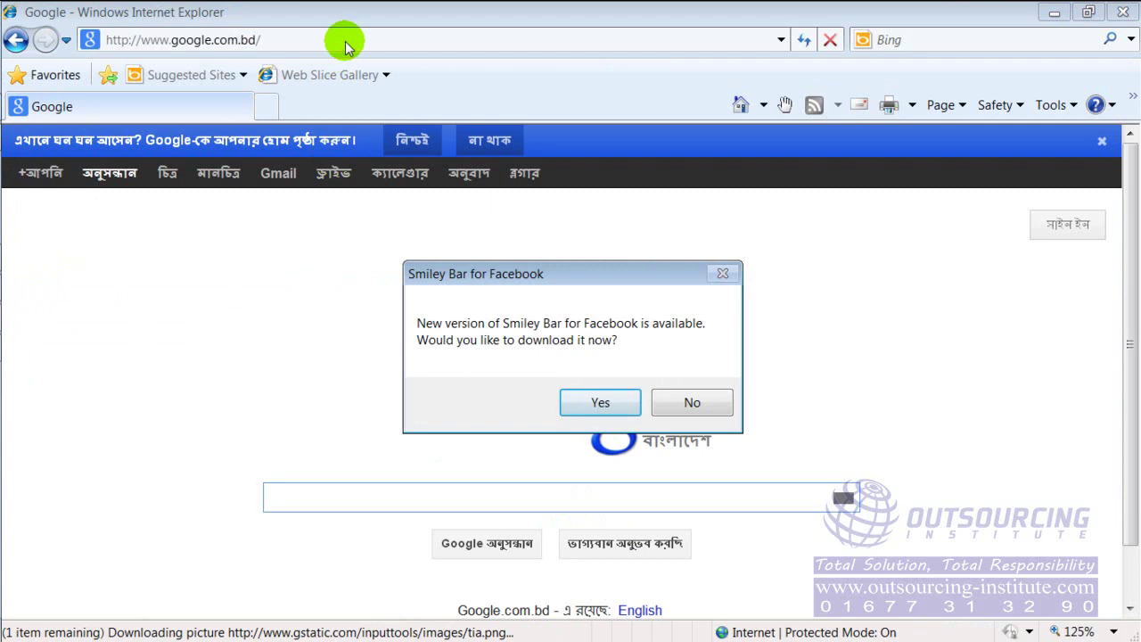
pyautogui.click(679, 409)
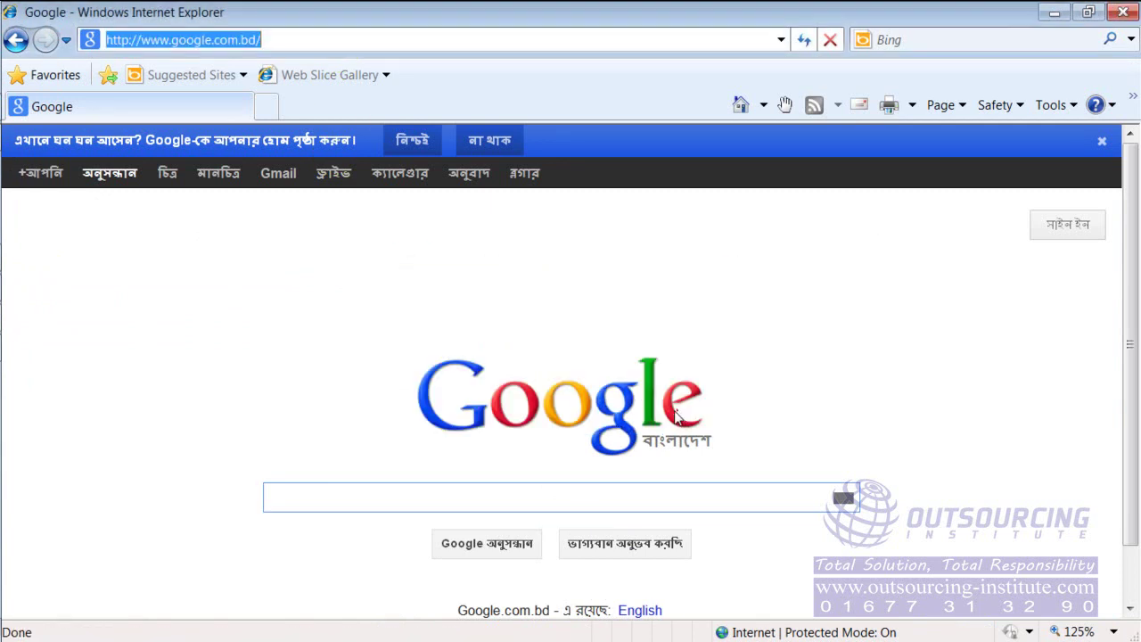
pyautogui.click(364, 41)
pyautogui.moveTo(364, 41); pyautogui.dragTo(101, 13)
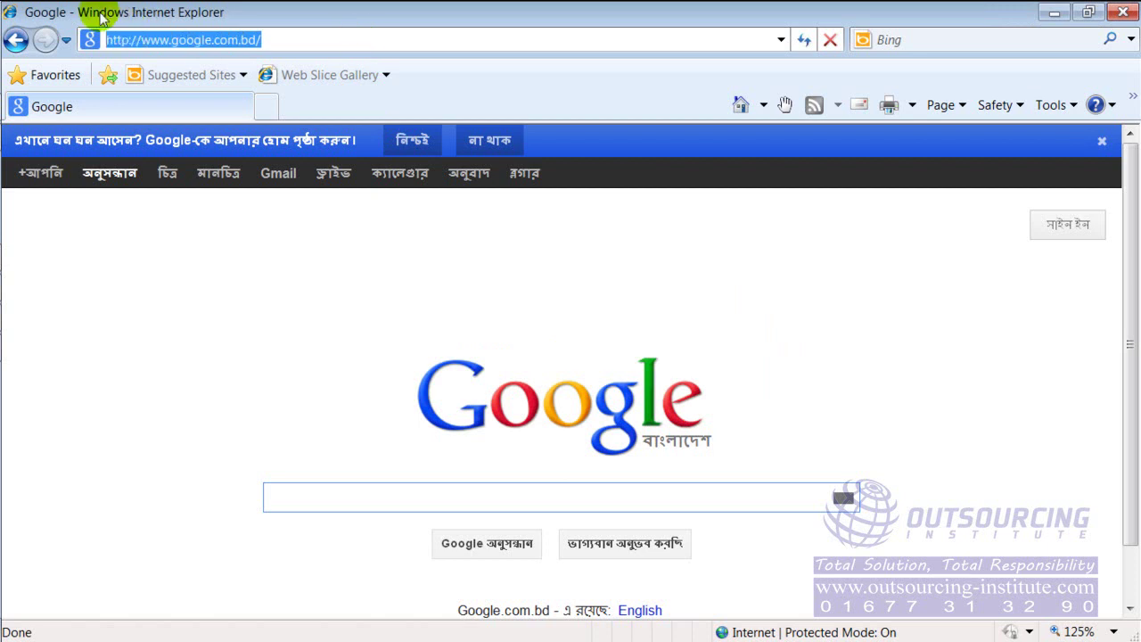
pyautogui.press('BackSpace')
pyautogui.write('www')
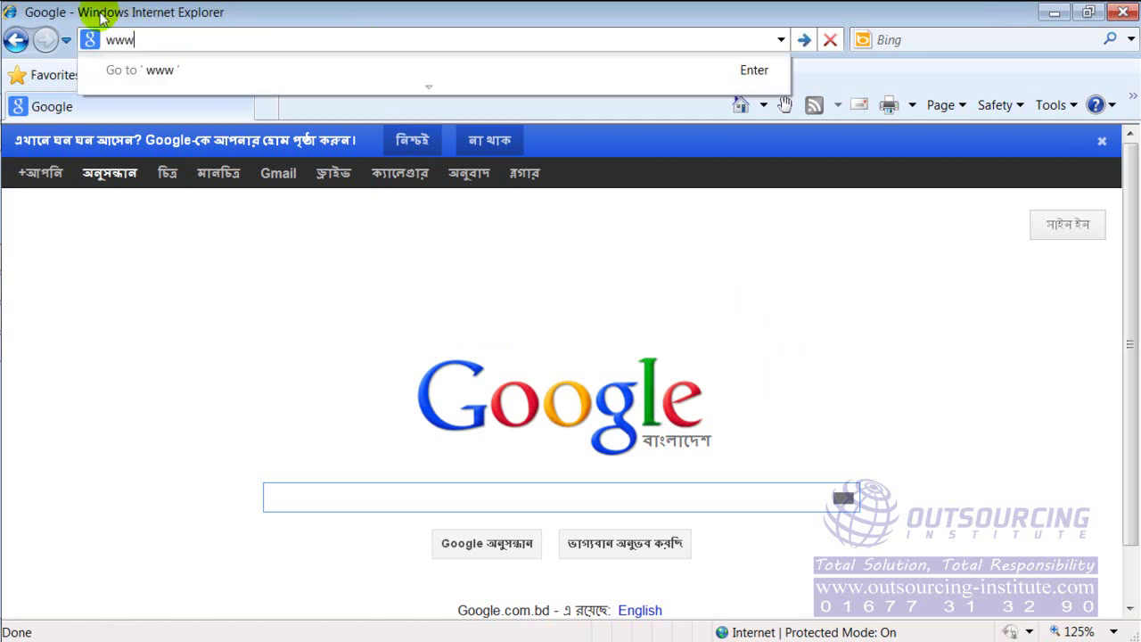
pyautogui.write('.google.com')
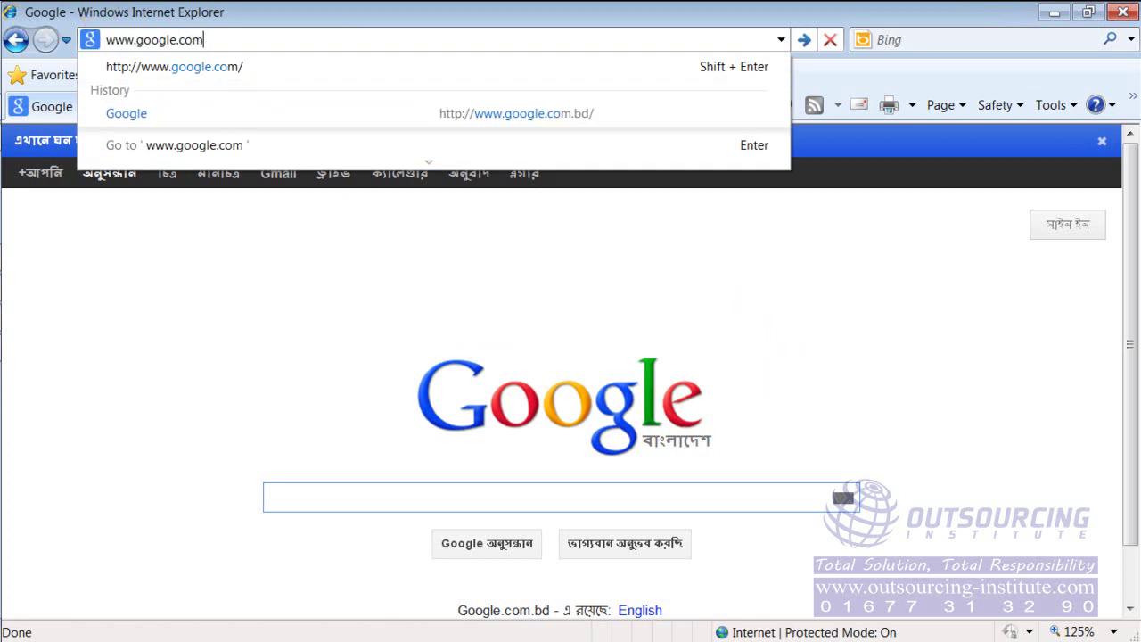
pyautogui.press('Return')
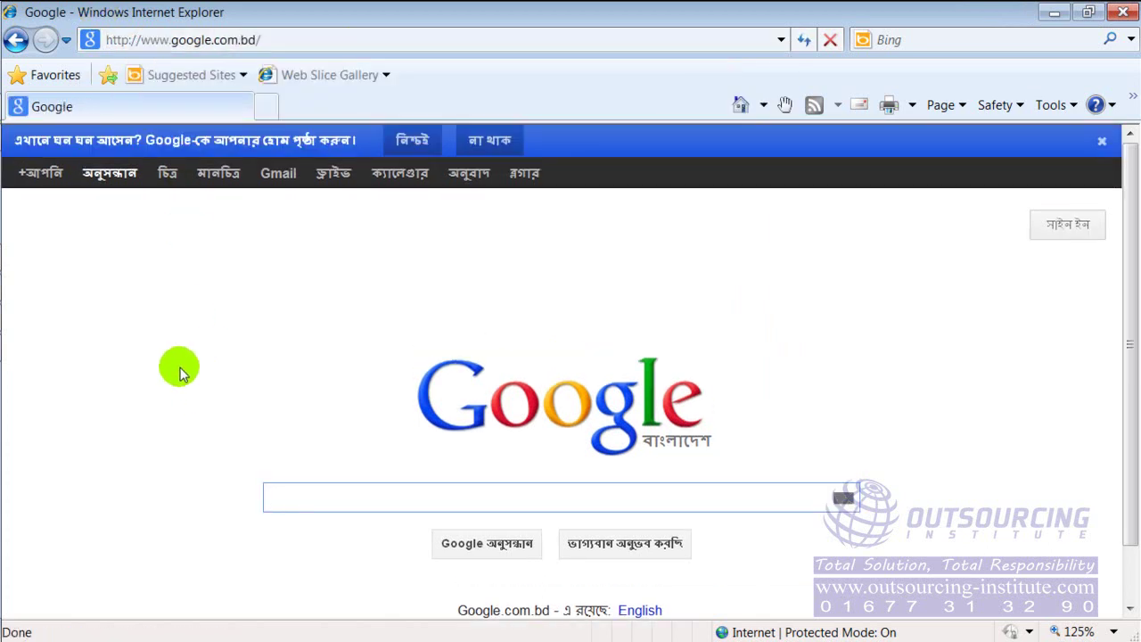
# - Search Google for "download mozilla firefox 18" by way of the suggested queries
pyautogui.click(397, 497)
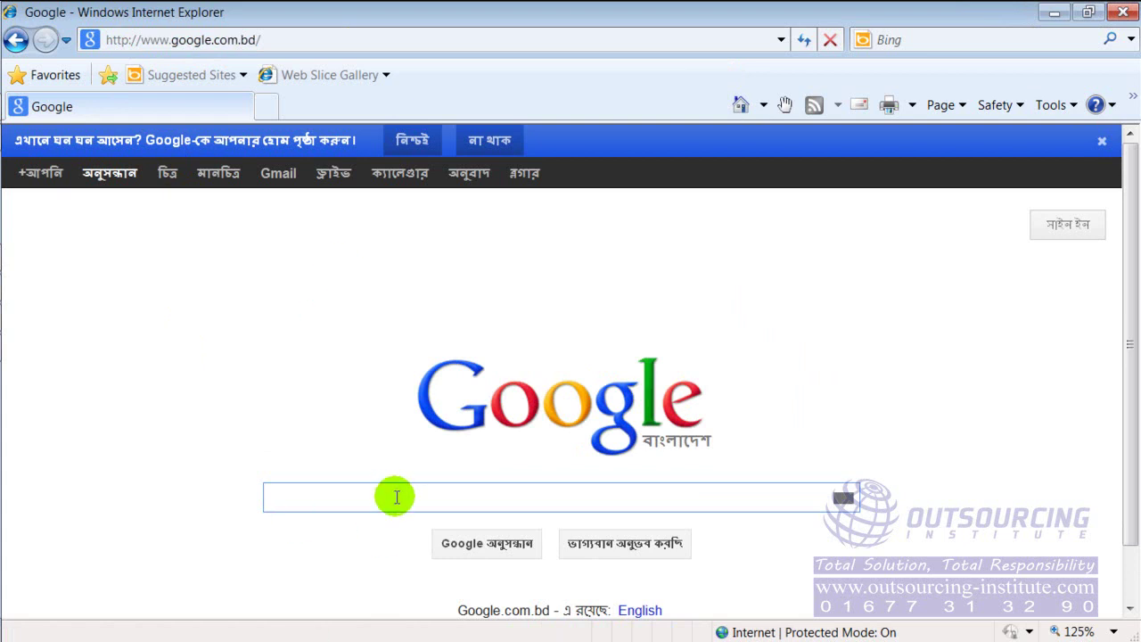
pyautogui.write('downl')
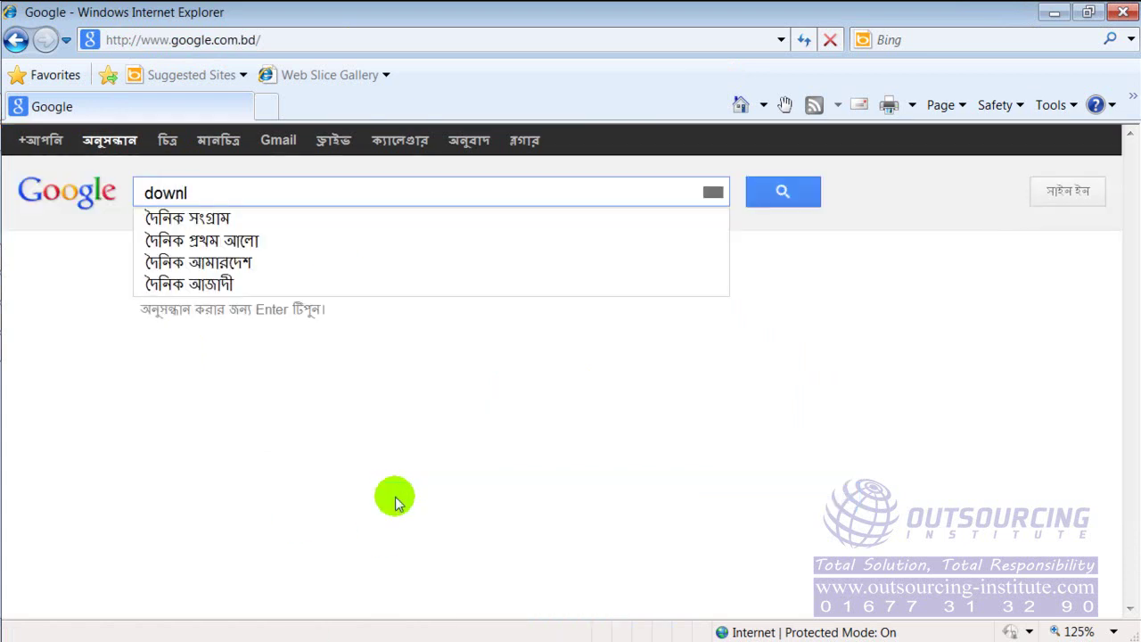
pyautogui.write('oad mozilla')
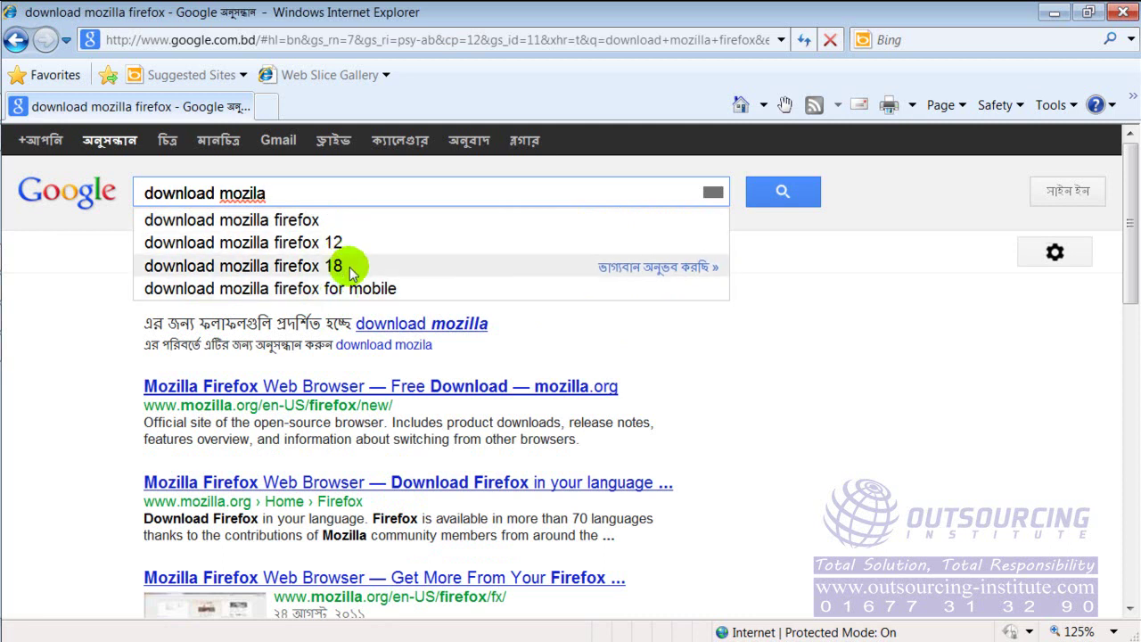
pyautogui.click(350, 267)
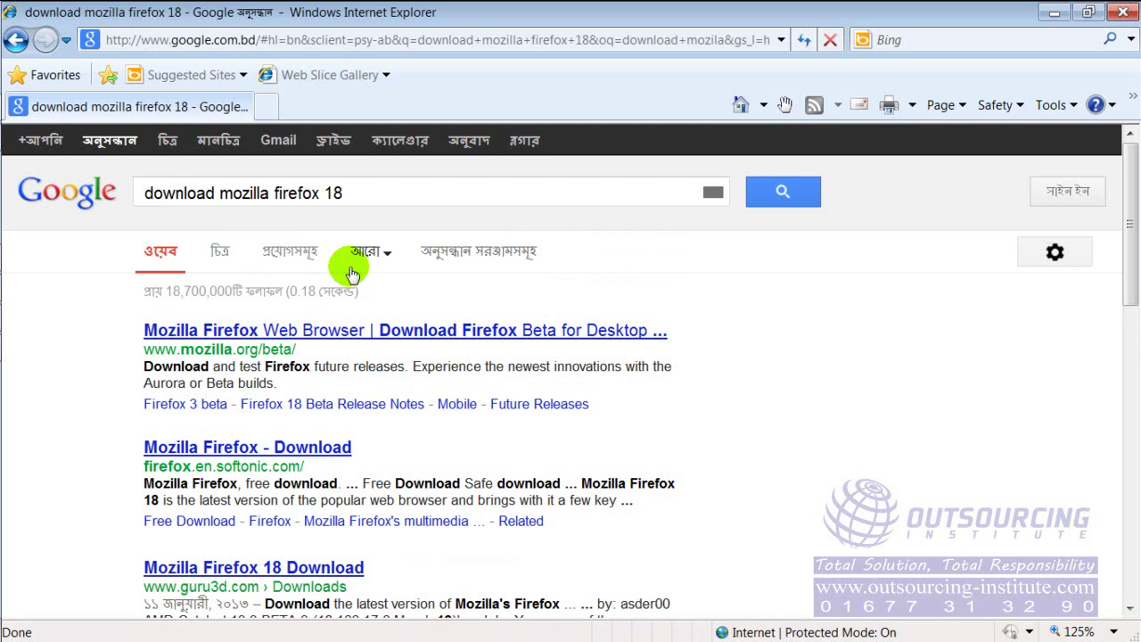
pyautogui.click(383, 193)
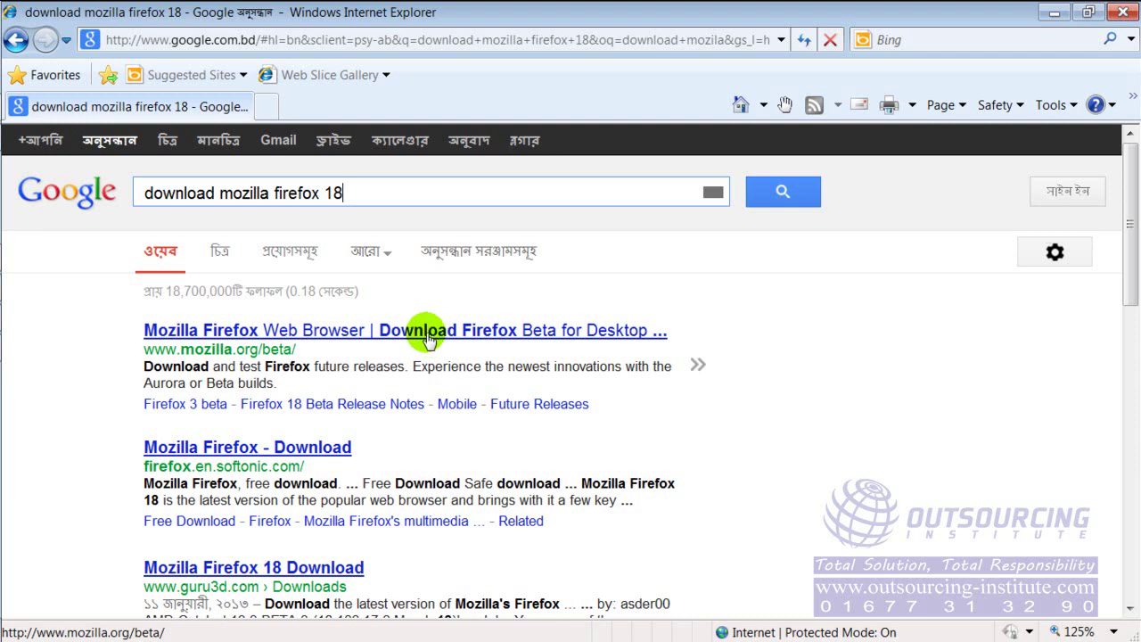
pyautogui.scroll(-4, 214, 448)
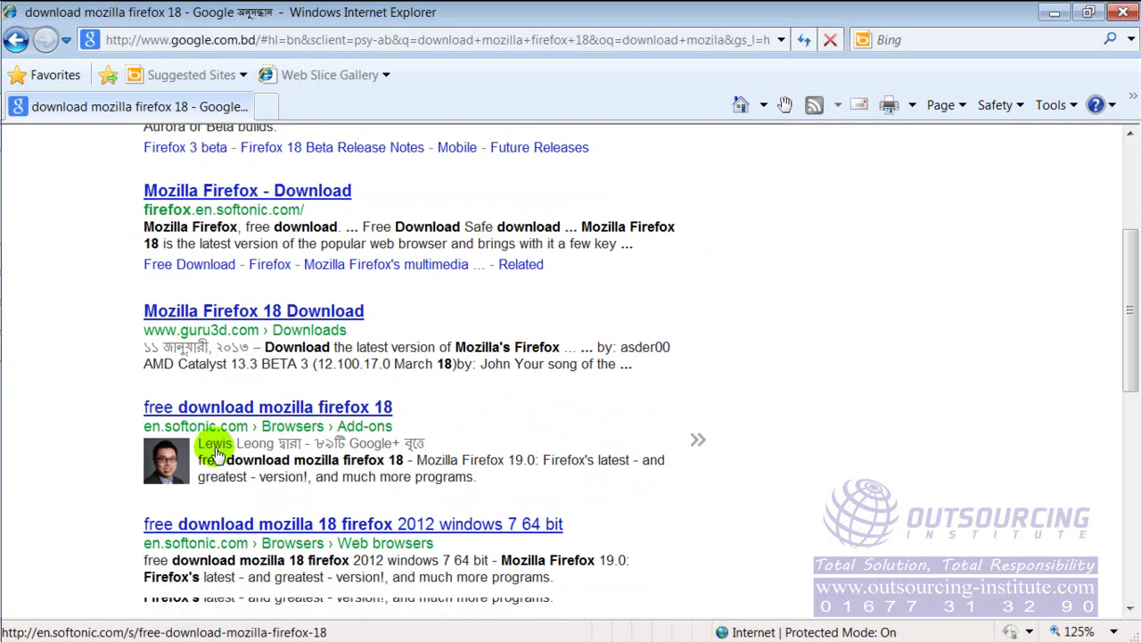
pyautogui.scroll(-3, 214, 453)
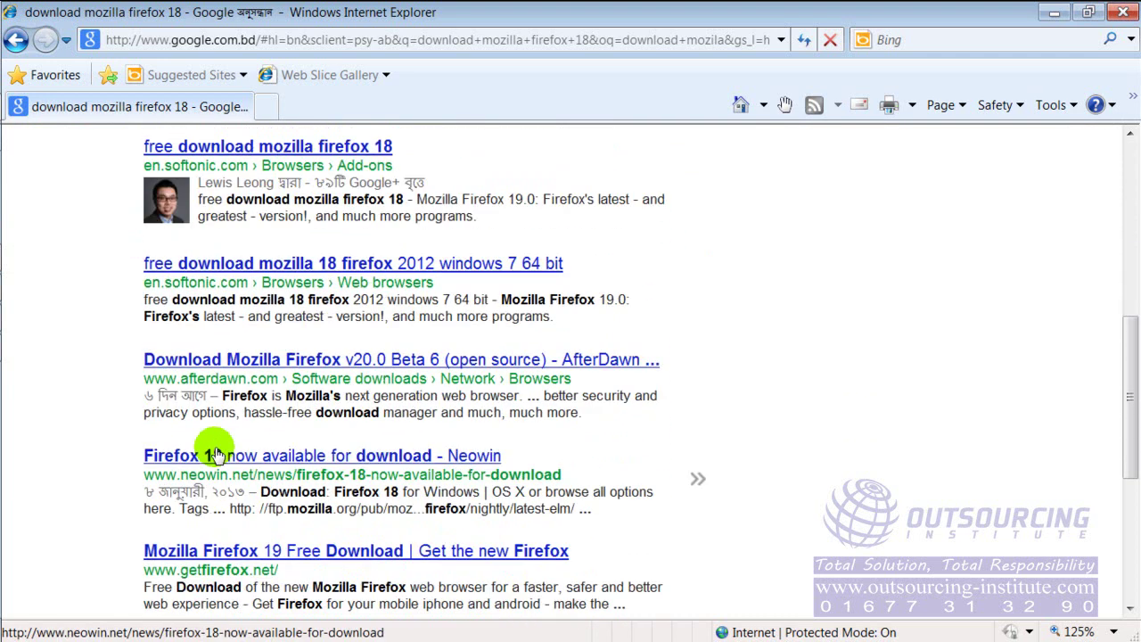
pyautogui.scroll(7, 214, 455)
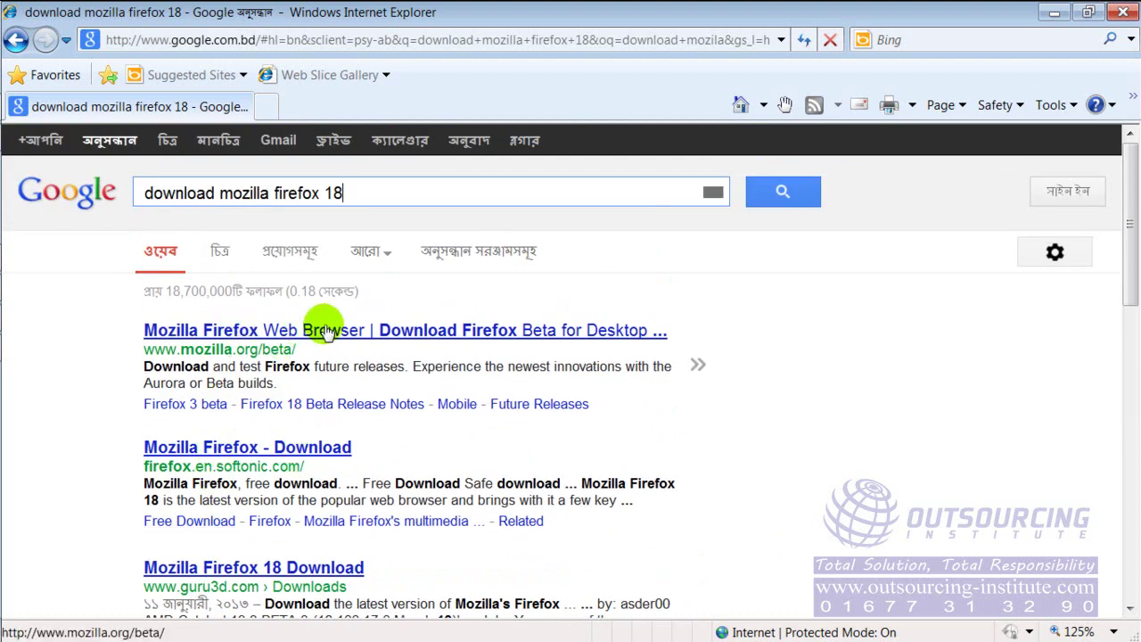
pyautogui.click(325, 332)
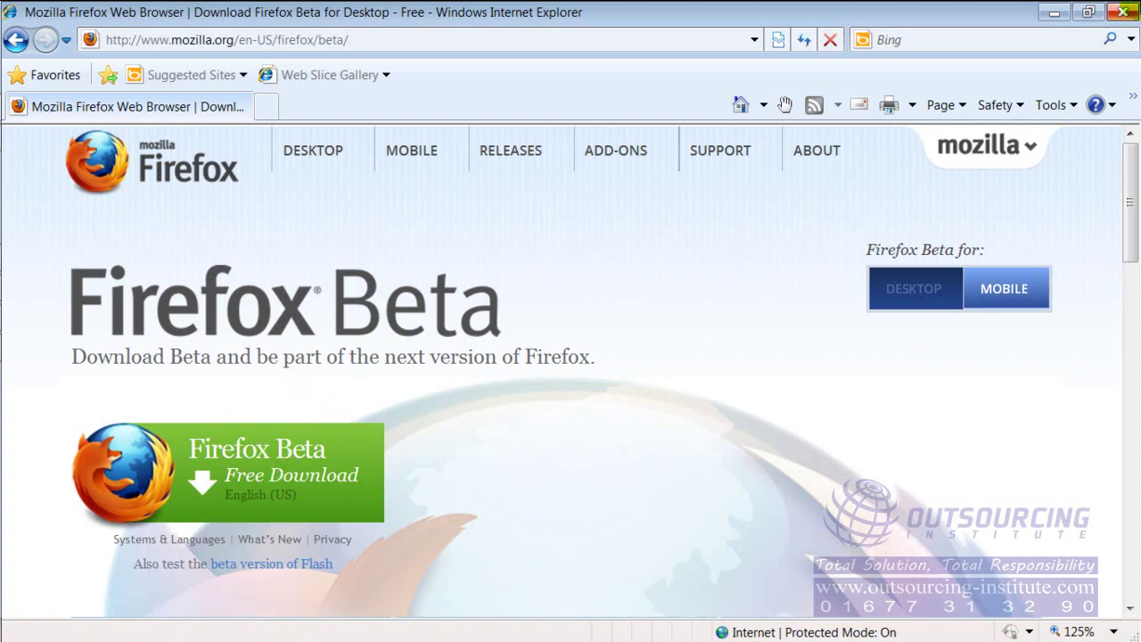
# - Minimize the browser and Paint, open the Downloads folder in Windows Explorer and look through its files
pyautogui.click(1055, 12)
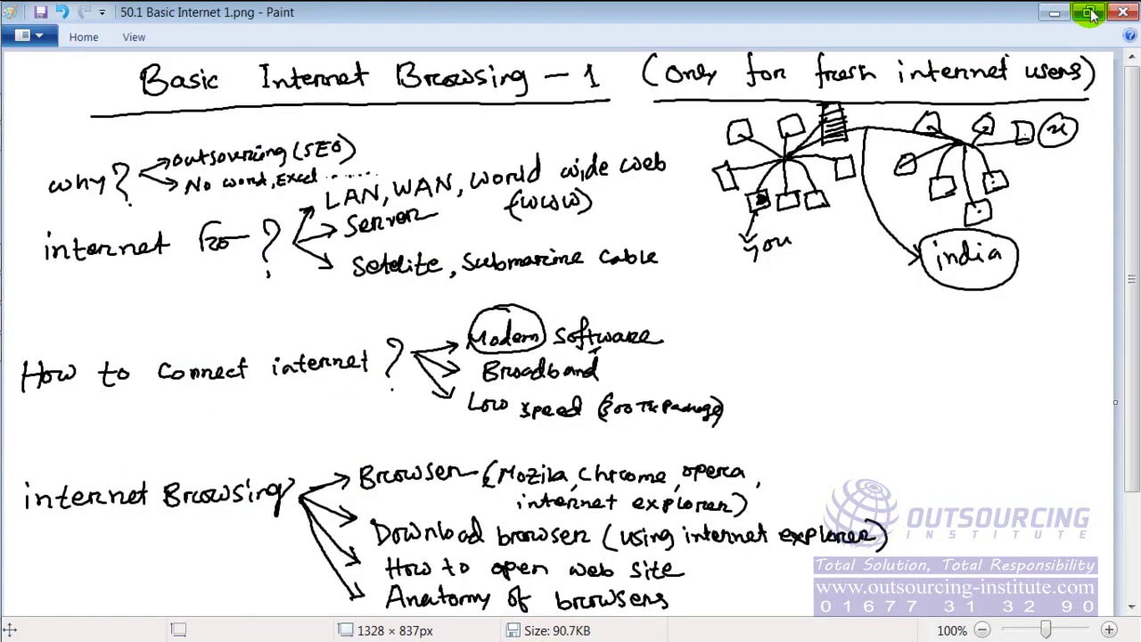
pyautogui.click(1055, 12)
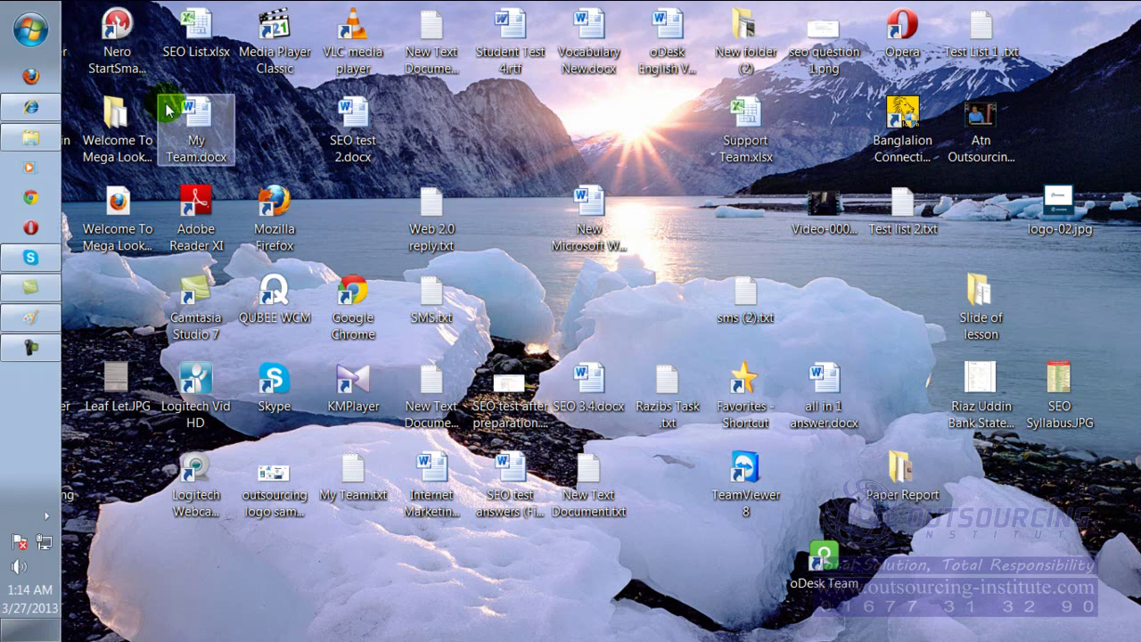
pyautogui.doubleClick(63, 36)
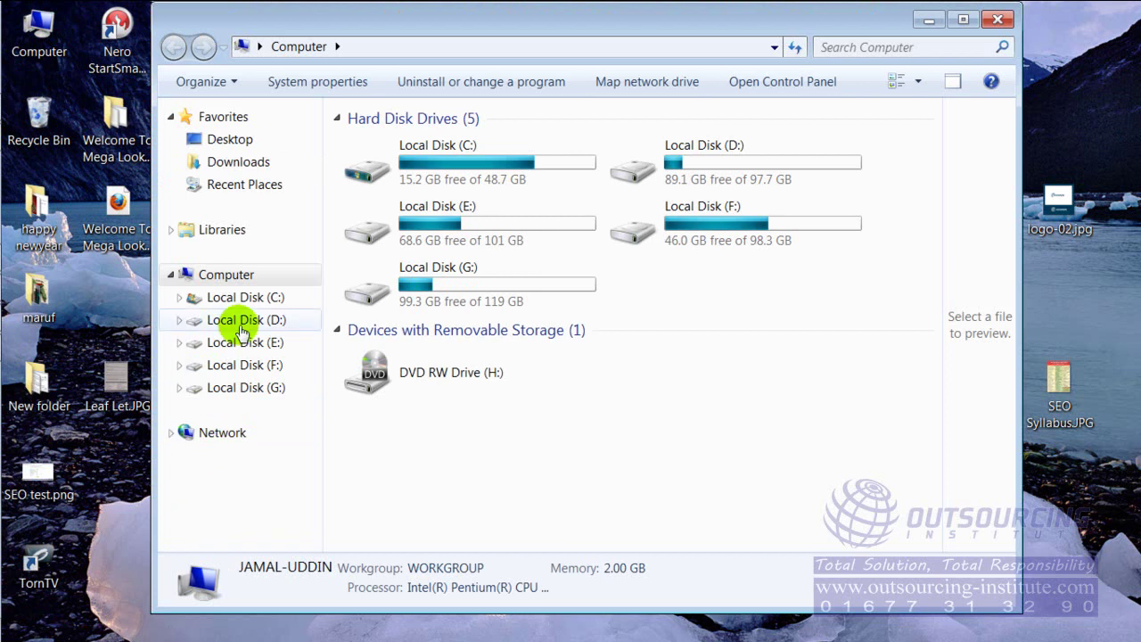
pyautogui.click(251, 166)
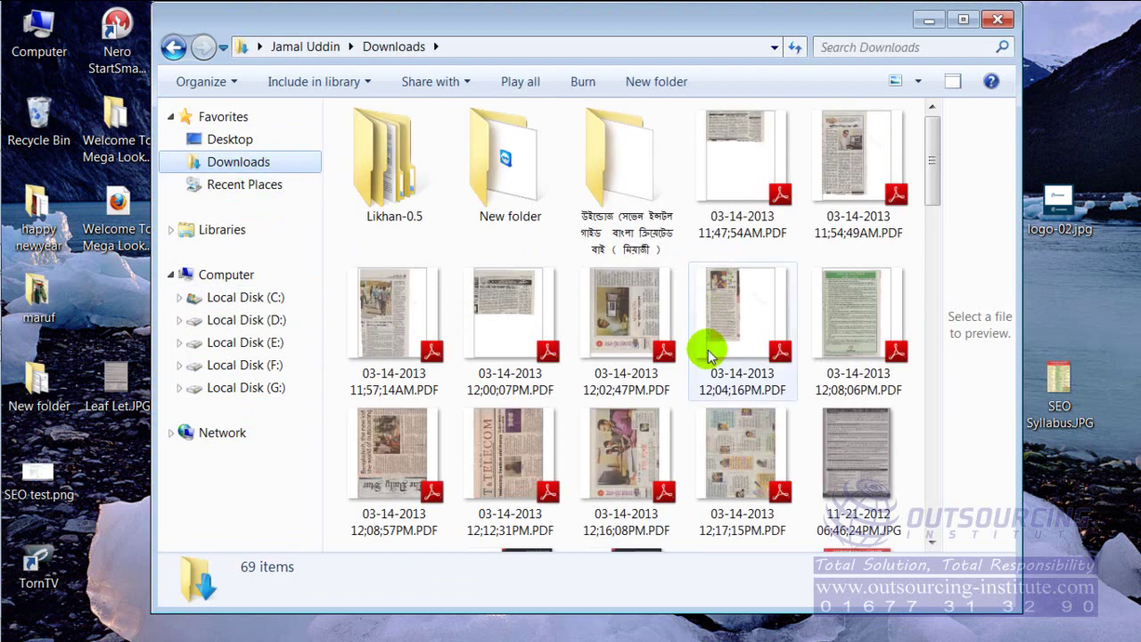
pyautogui.click(933, 490)
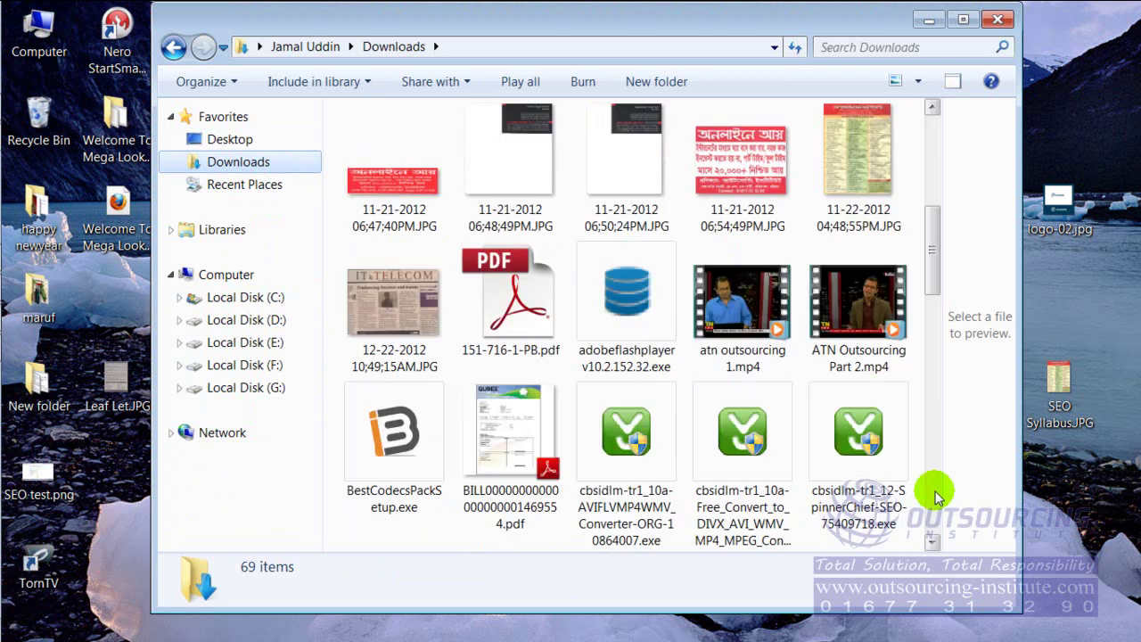
pyautogui.moveTo(935, 265); pyautogui.dragTo(943, 339)
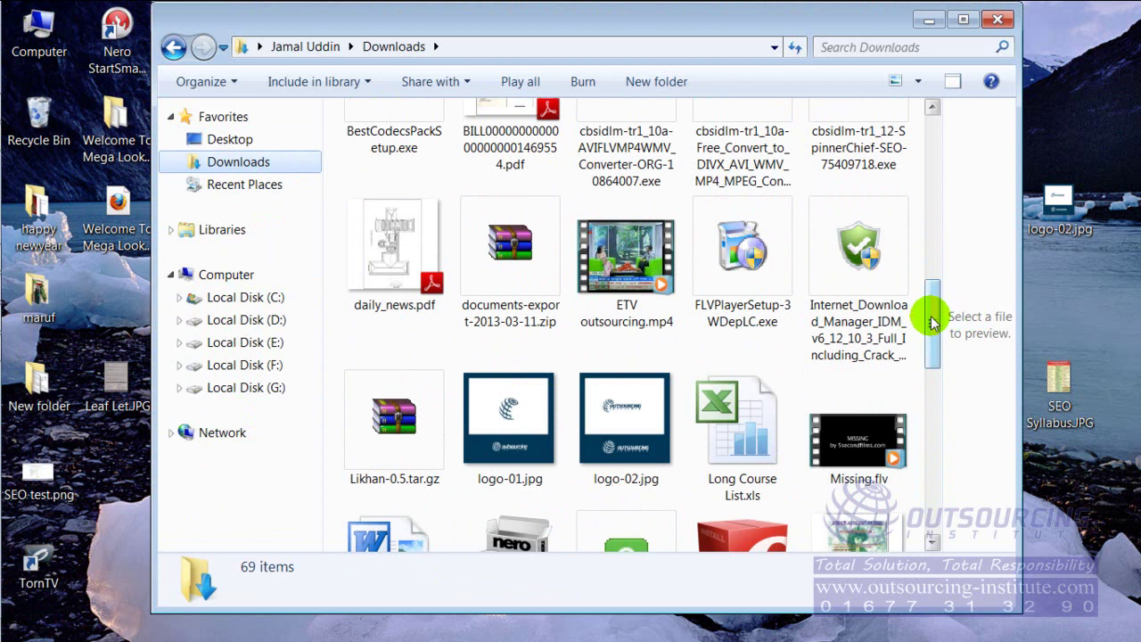
pyautogui.moveTo(941, 329); pyautogui.dragTo(944, 517)
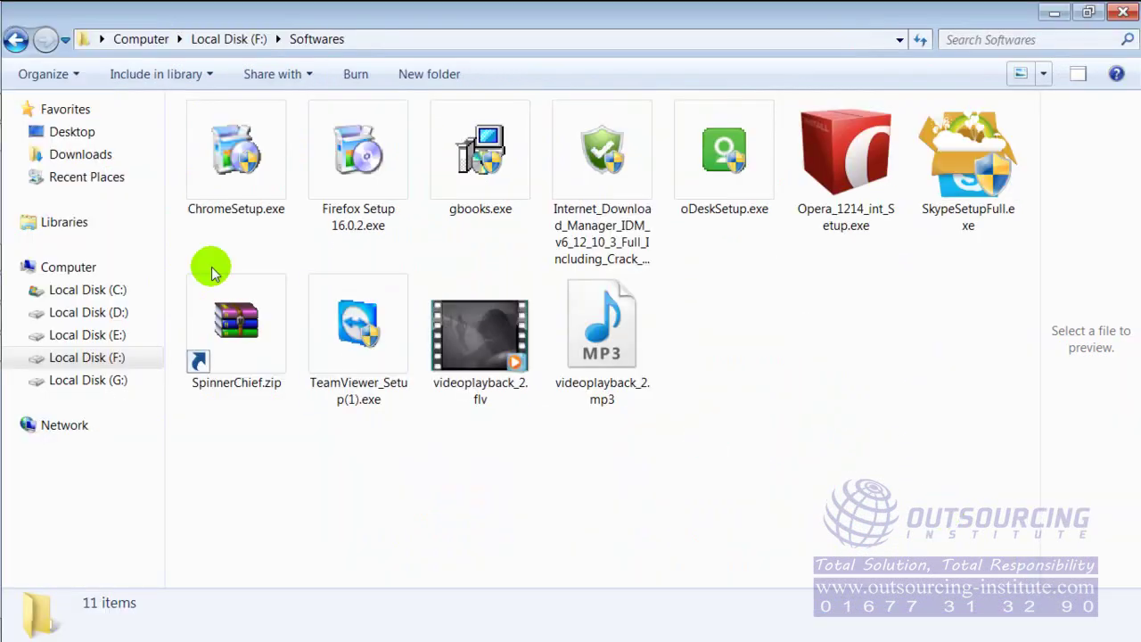
# - Launch Firefox Setup 16.0.2.exe from the Softwares folder on Local Disk (F:), dismiss its security warning and minimize the folder window
pyautogui.click(358, 175)
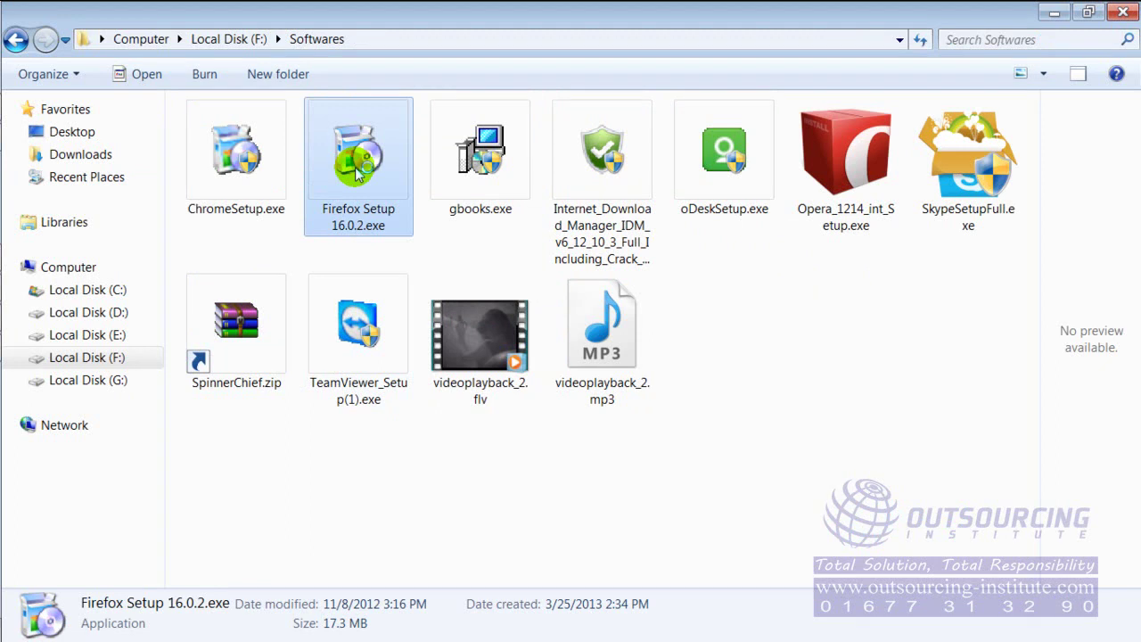
pyautogui.doubleClick(358, 175)
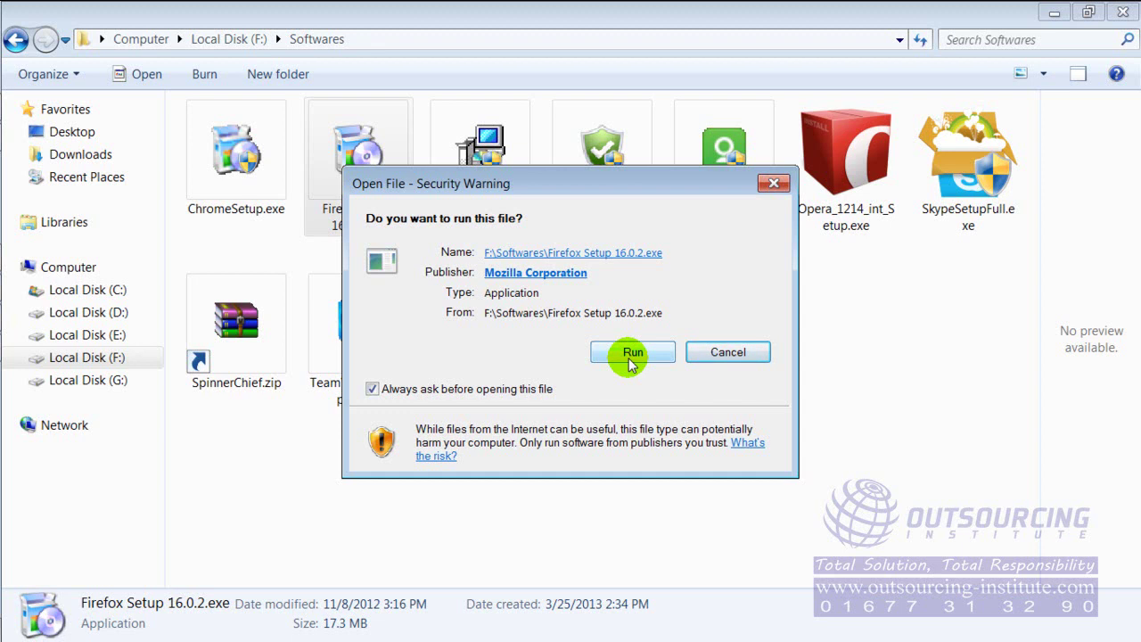
pyautogui.click(774, 185)
pyautogui.click(1050, 12)
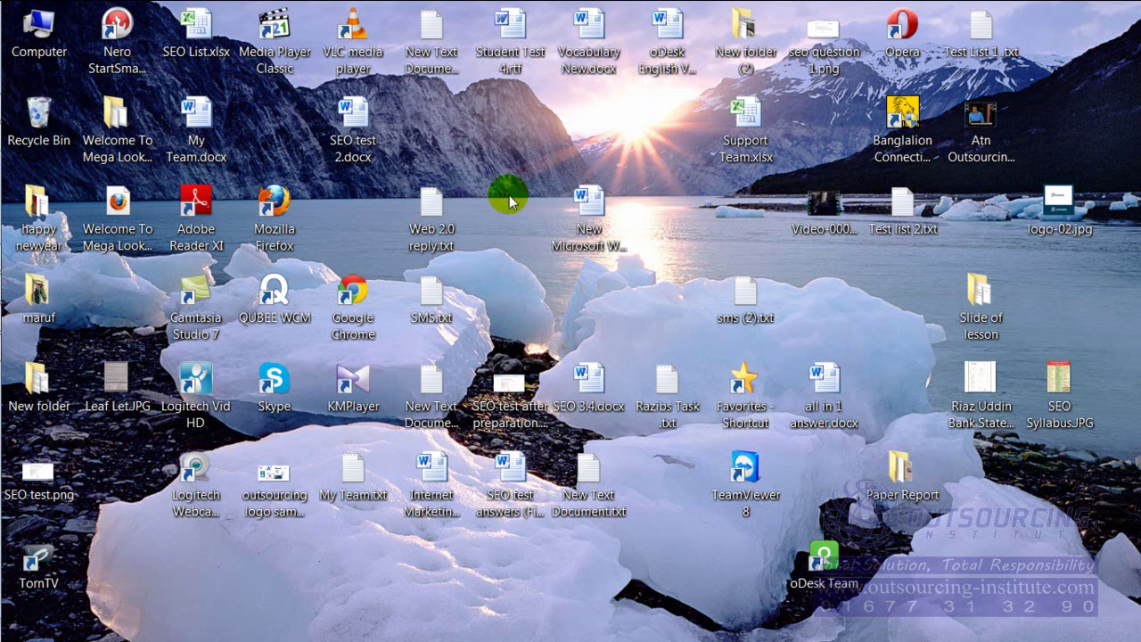
# - Bring back the Softwares folder, launch Firefox Setup 16.0.2.exe again, cancel at the security warning and minimize the folder
pyautogui.click(263, 209)
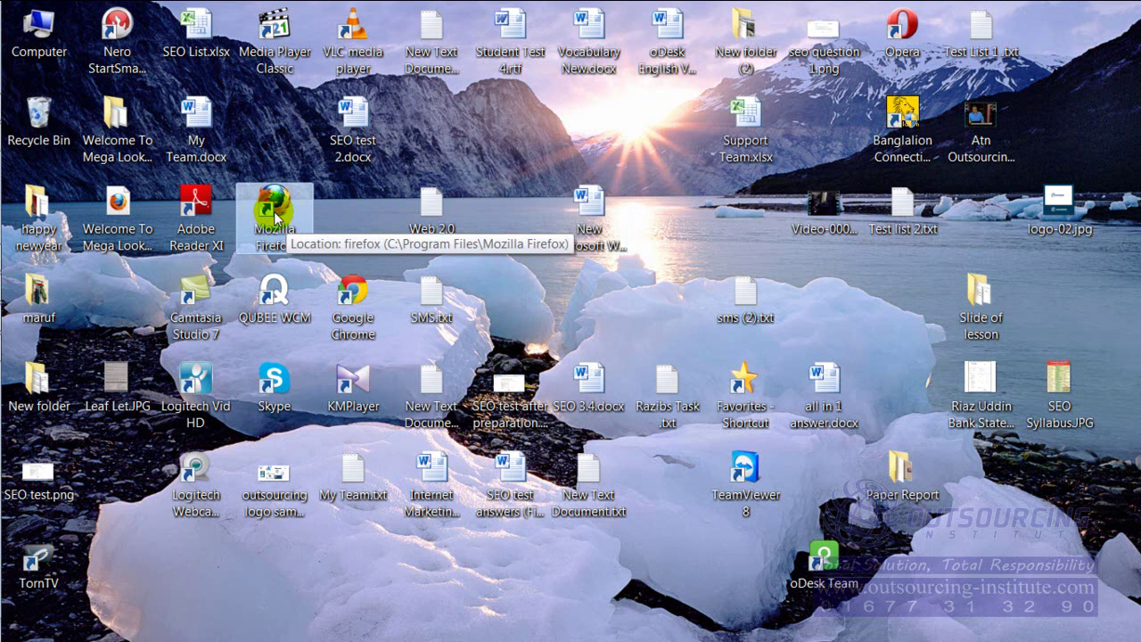
pyautogui.click(49, 139)
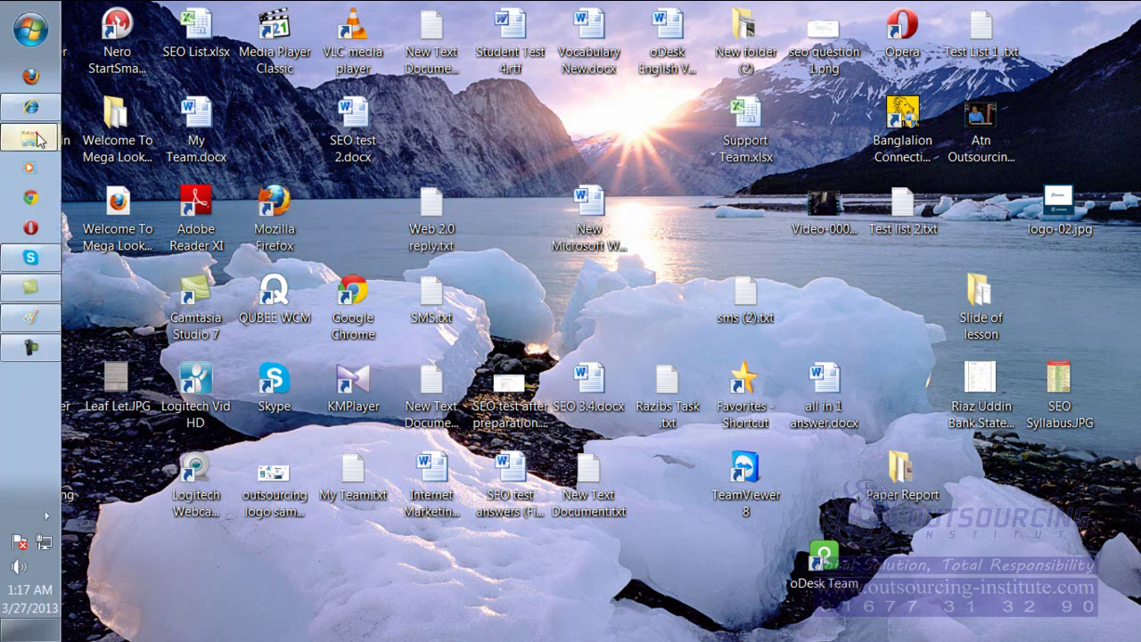
pyautogui.click(133, 154)
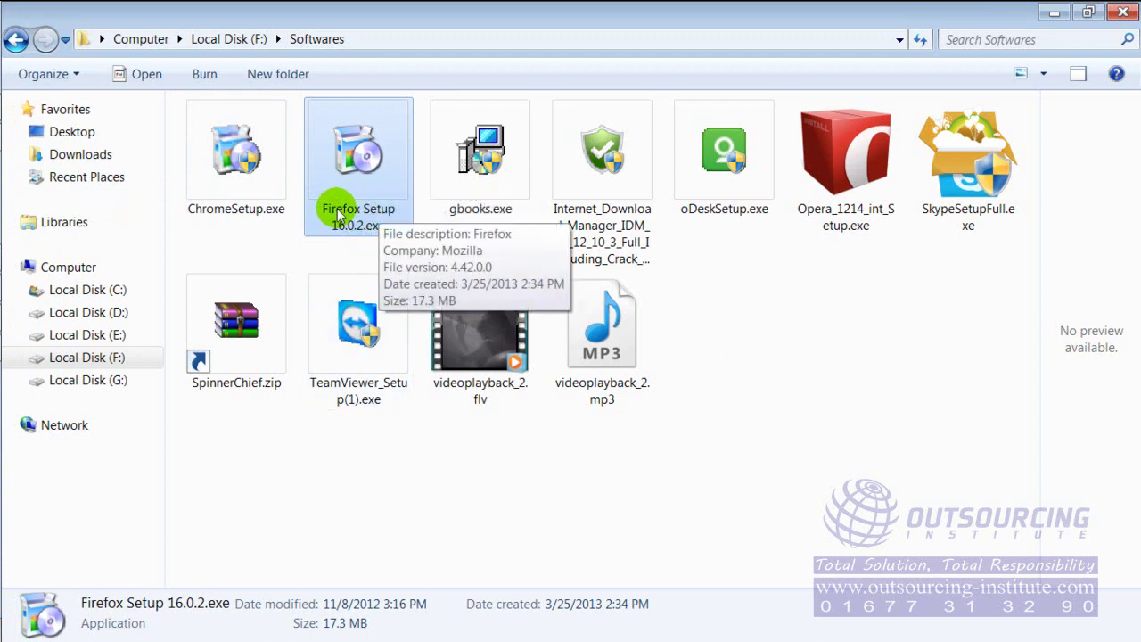
pyautogui.doubleClick(385, 214)
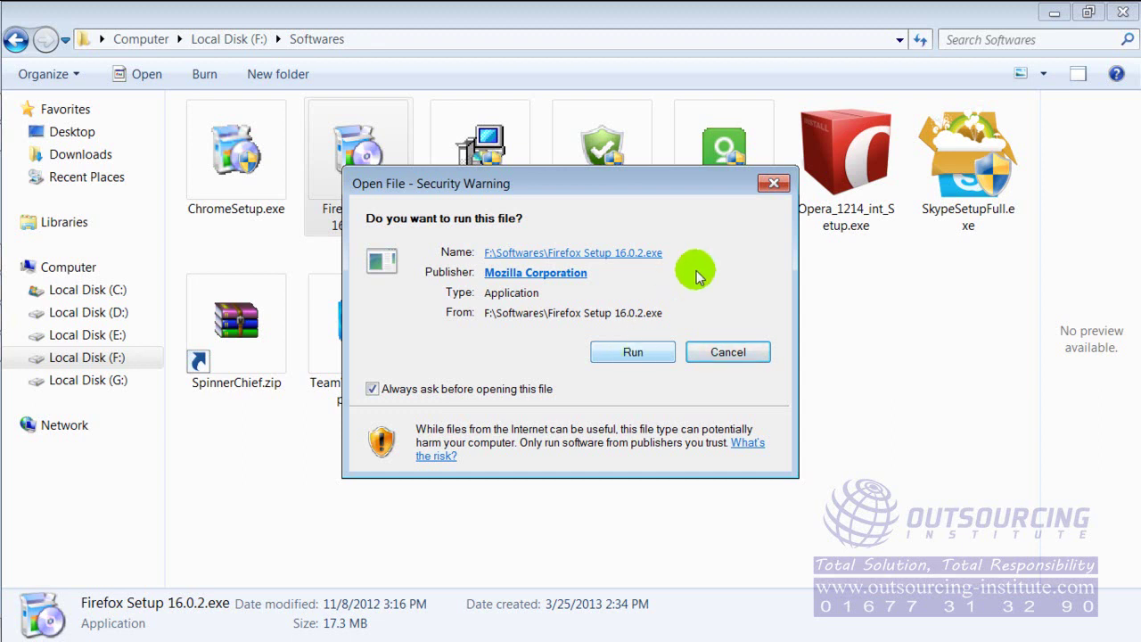
pyautogui.click(773, 183)
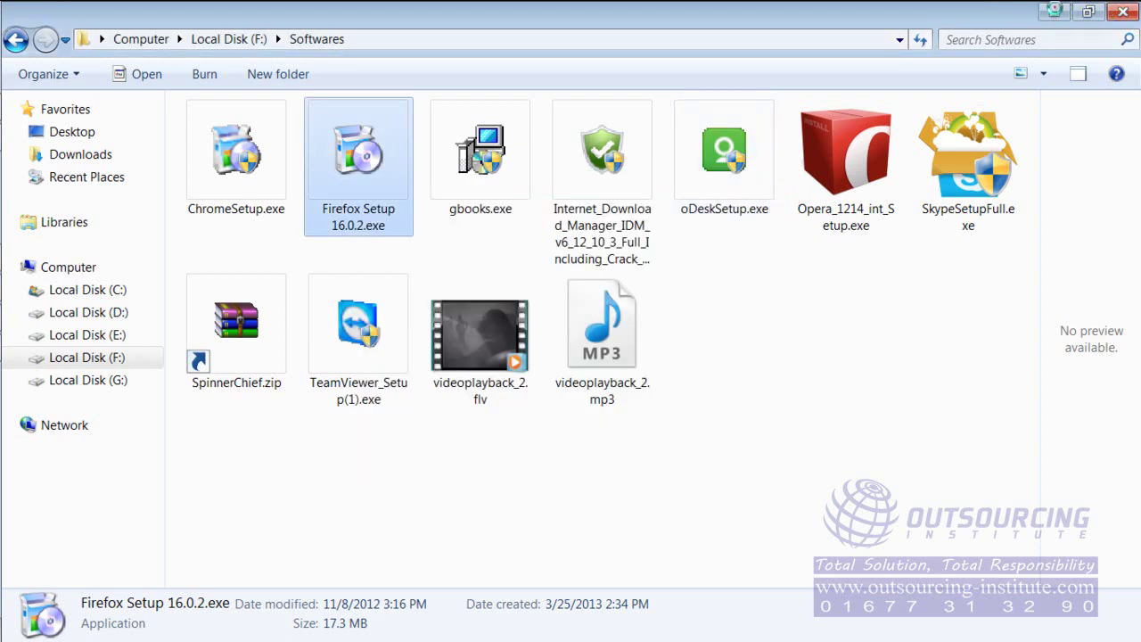
pyautogui.click(1055, 12)
# - Switch to Internet Explorer and go back from the Firefox Beta page to the Google search results
pyautogui.doubleClick(255, 215)
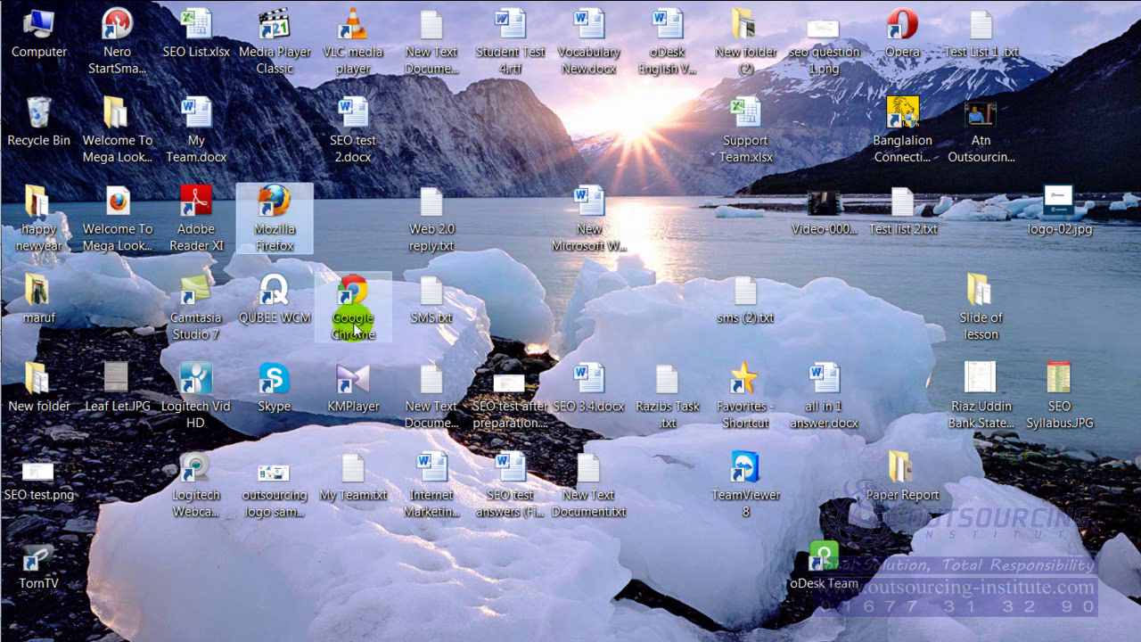
pyautogui.moveTo(6, 247)
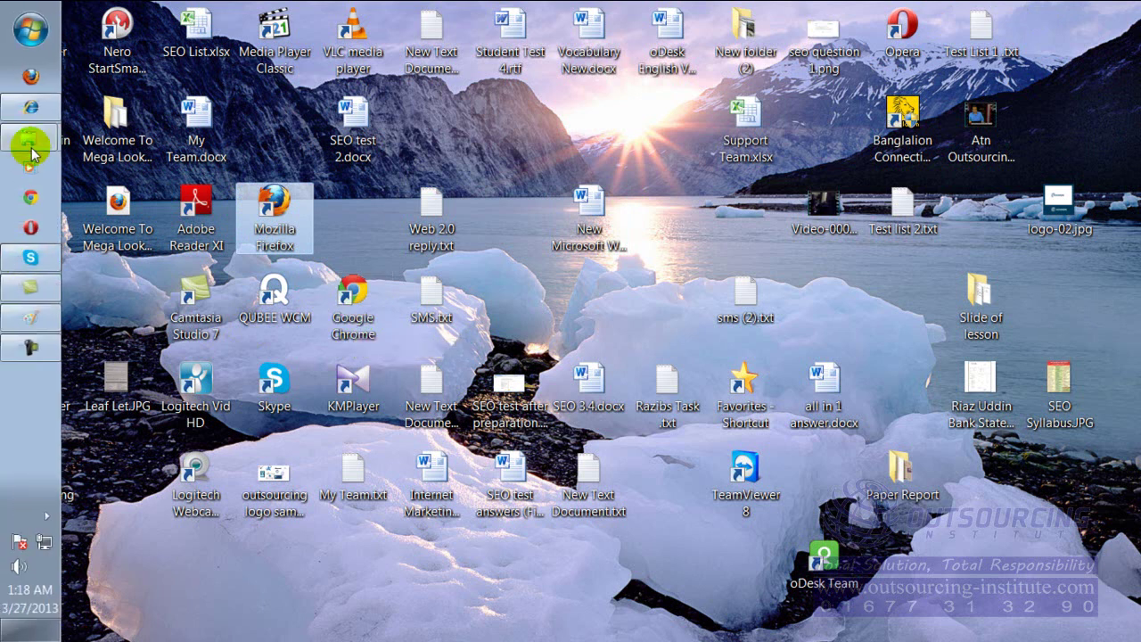
pyautogui.click(30, 106)
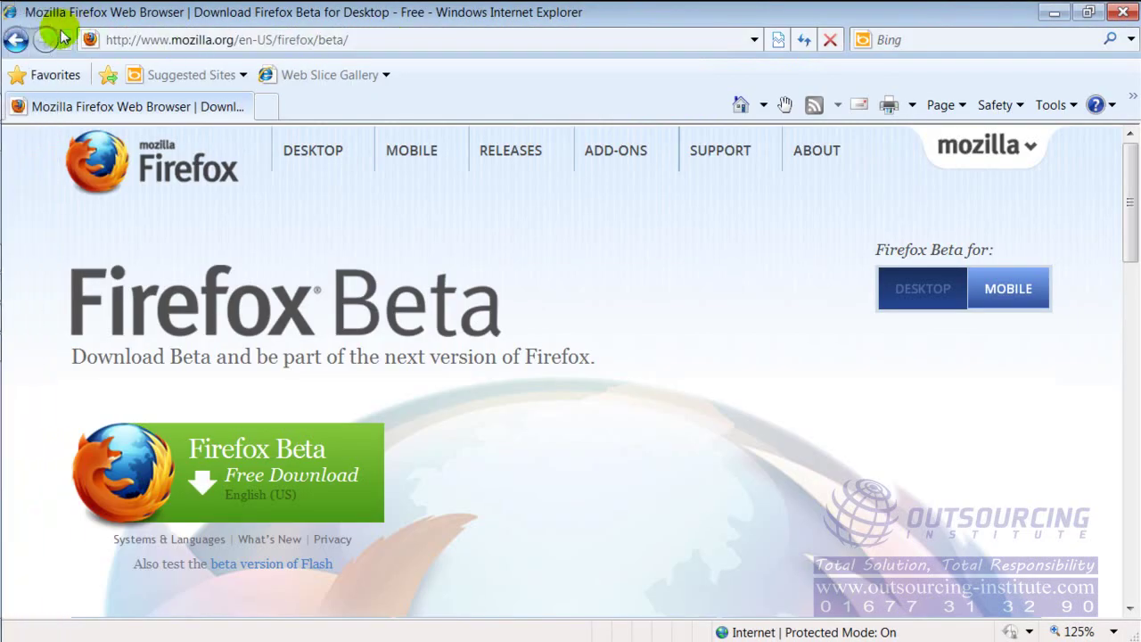
pyautogui.click(16, 41)
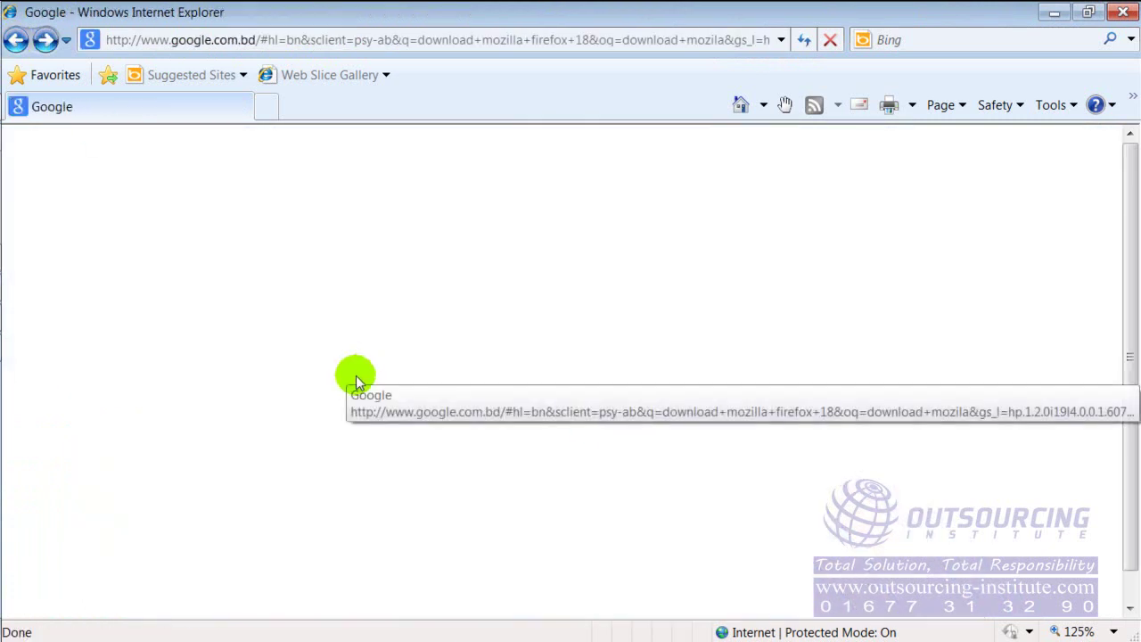
# - Replace the Firefox query with "download google chrome" and run the Google search
pyautogui.click(389, 225)
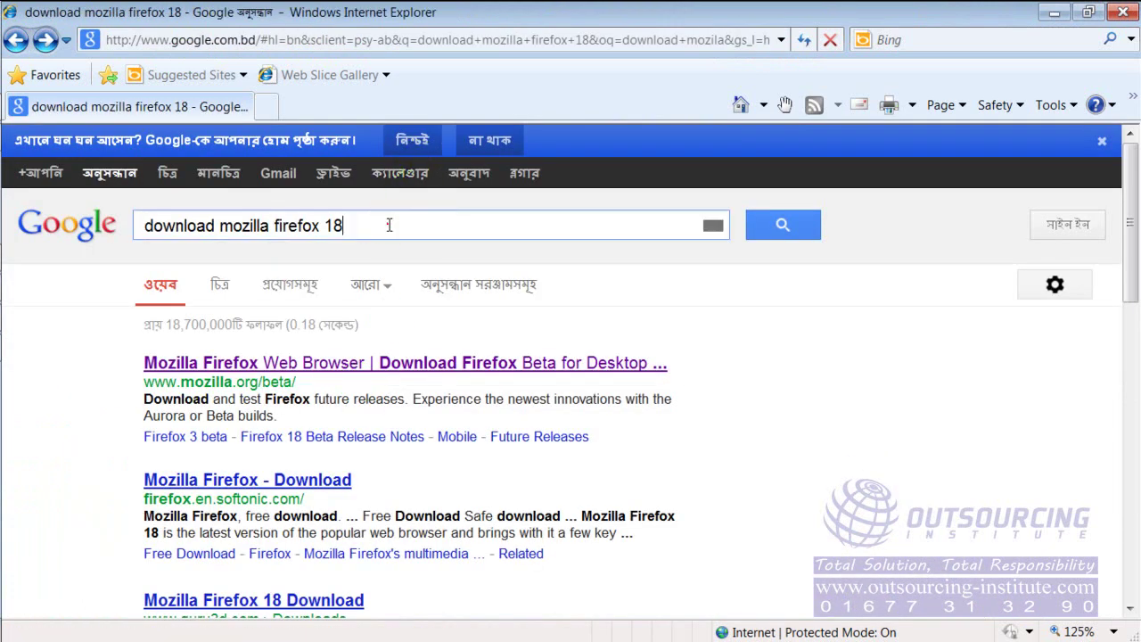
pyautogui.press('BackSpace')
pyautogui.press('BackSpace')
pyautogui.press('BackSpace')
pyautogui.press('BackSpace')
pyautogui.press('BackSpace')
pyautogui.press('BackSpace')
pyautogui.press('BackSpace')
pyautogui.press('BackSpace')
pyautogui.press('BackSpace')
pyautogui.press('BackSpace')
pyautogui.press('BackSpace')
pyautogui.press('BackSpace')
pyautogui.press('BackSpace')
pyautogui.press('BackSpace')
pyautogui.press('BackSpace')
pyautogui.press('BackSpace')
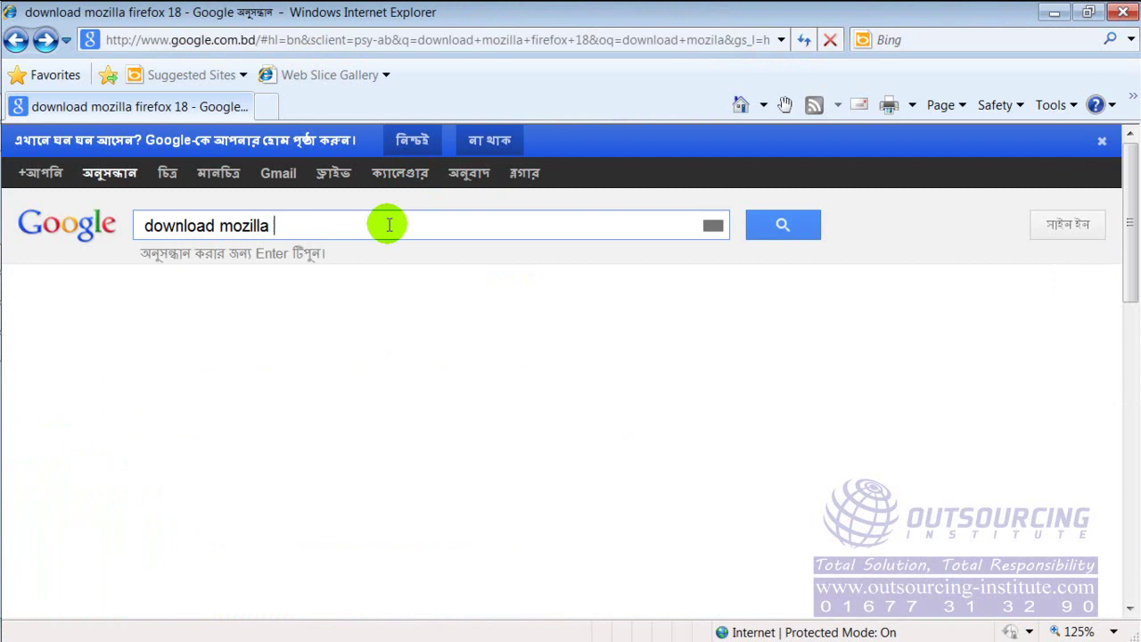
pyautogui.press('BackSpace')
pyautogui.press('BackSpace')
pyautogui.write('google c')
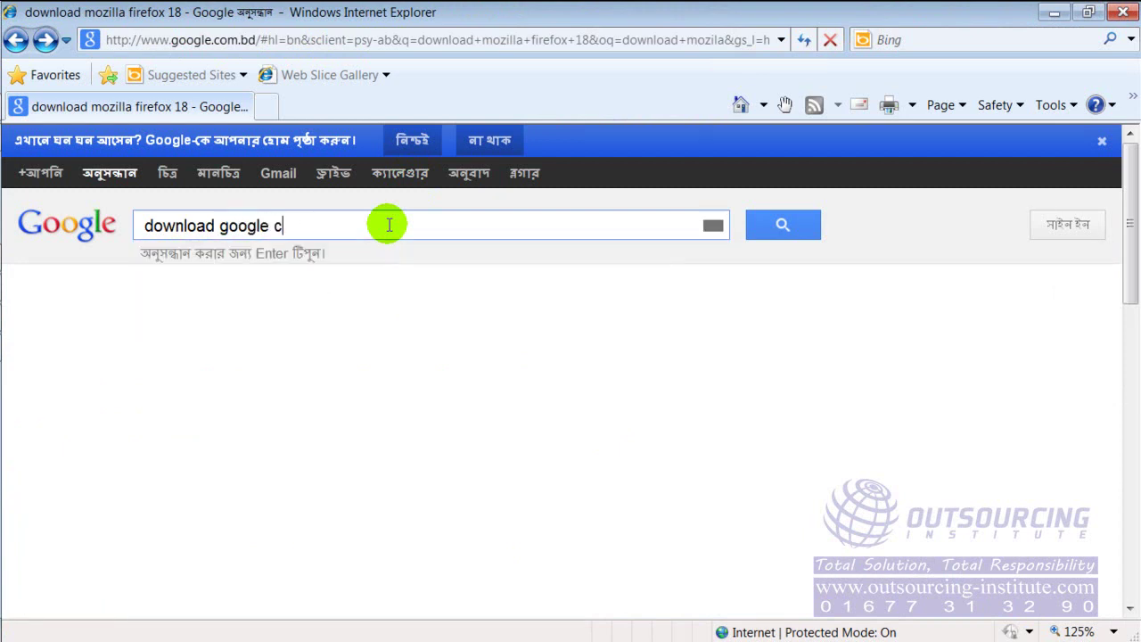
pyautogui.write('hrome')
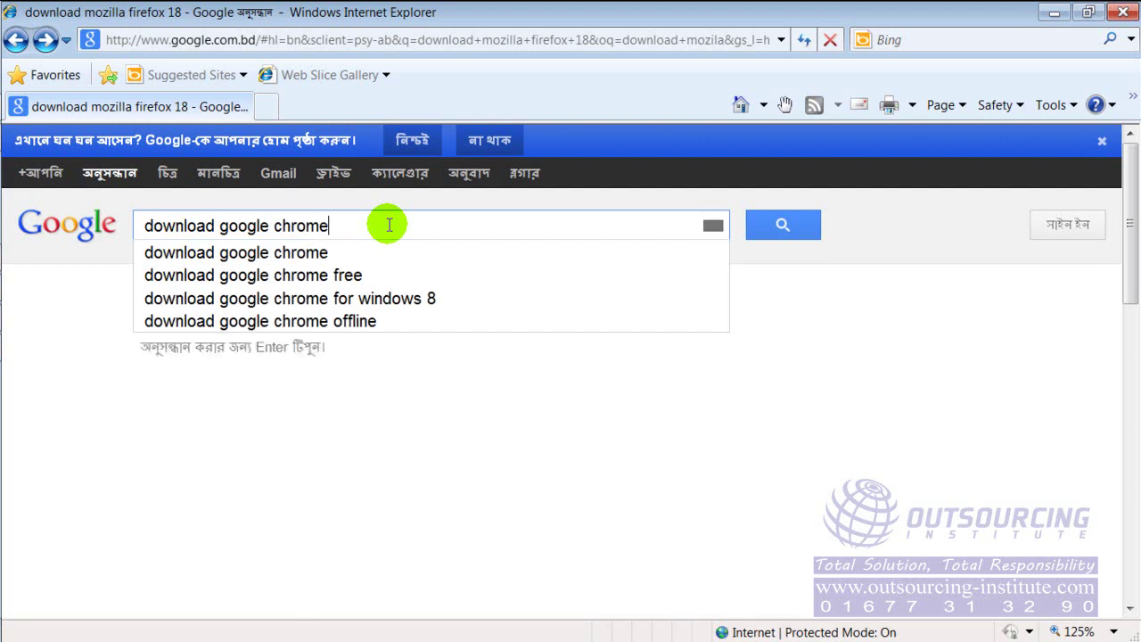
pyautogui.click(789, 228)
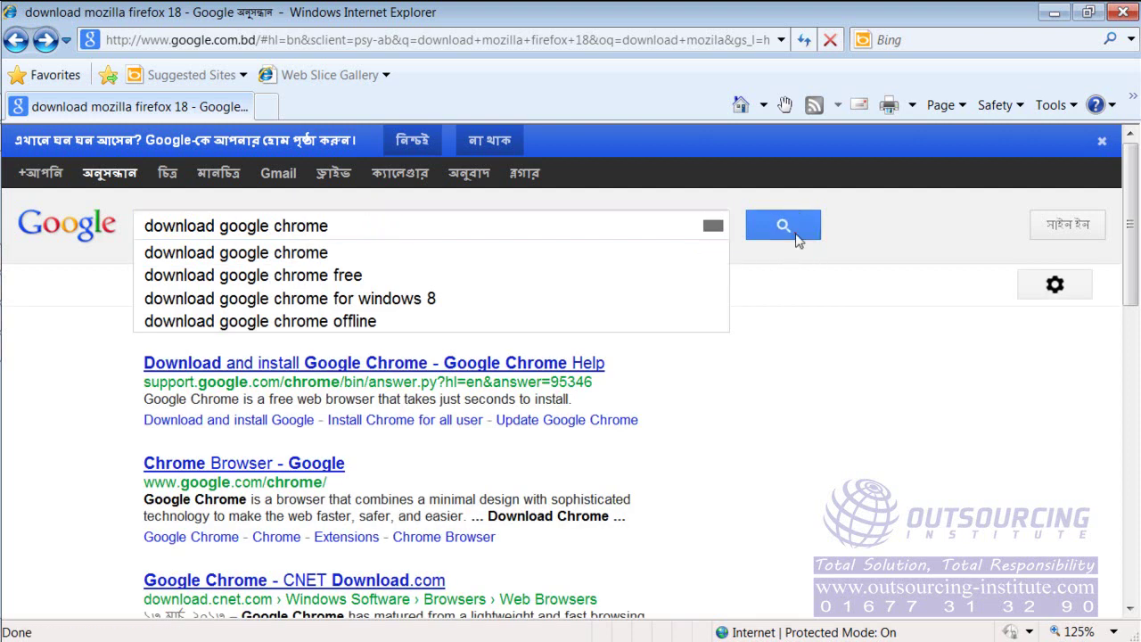
# - Look through the search results and open "Download and install Google Chrome - Google Chrome Help"
pyautogui.scroll(-6, 254, 437)
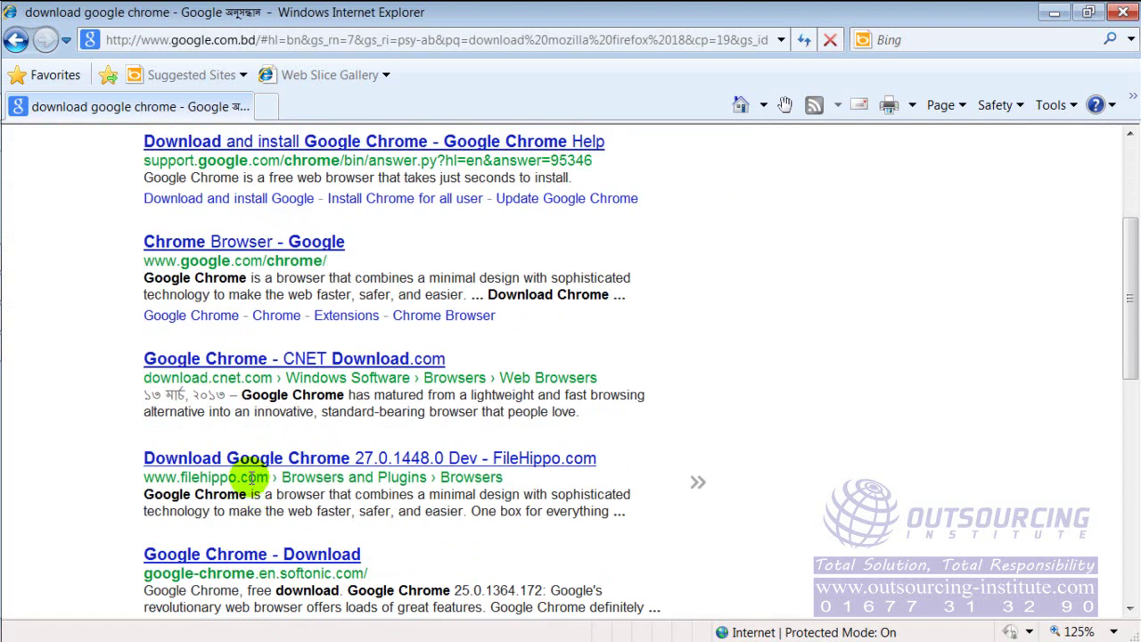
pyautogui.scroll(3, 254, 436)
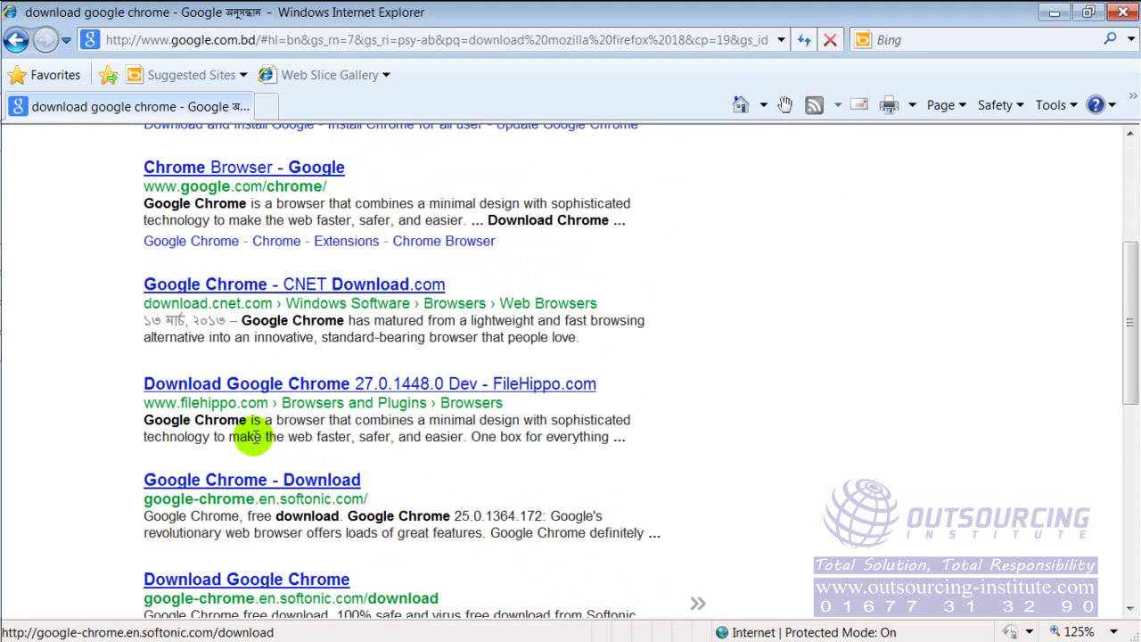
pyautogui.scroll(3, 254, 436)
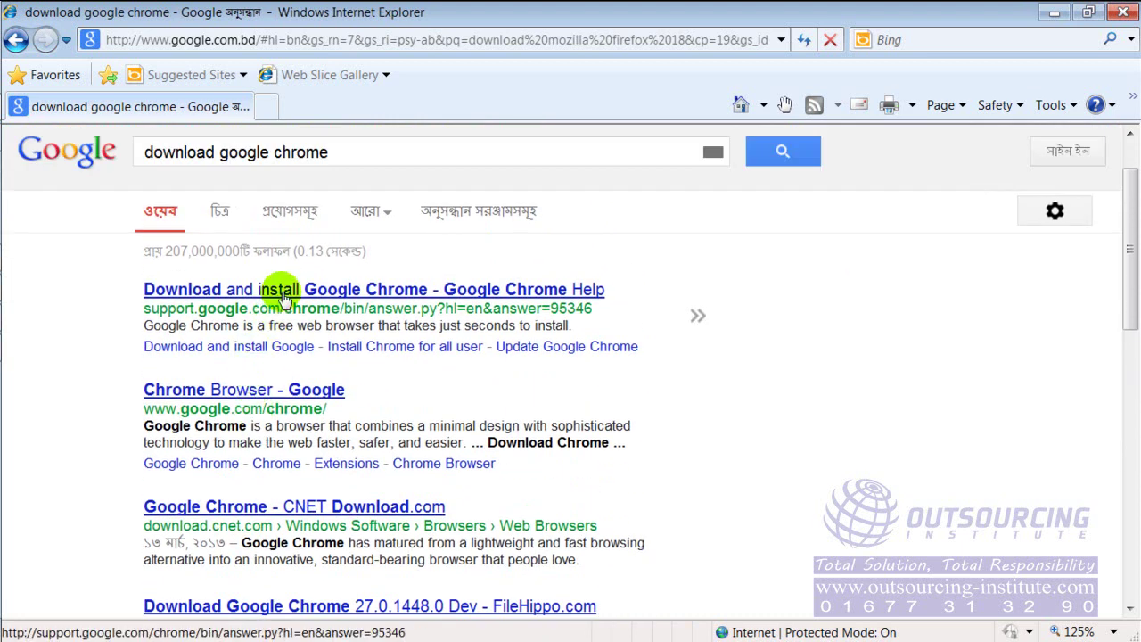
pyautogui.click(284, 290)
pyautogui.click(284, 297)
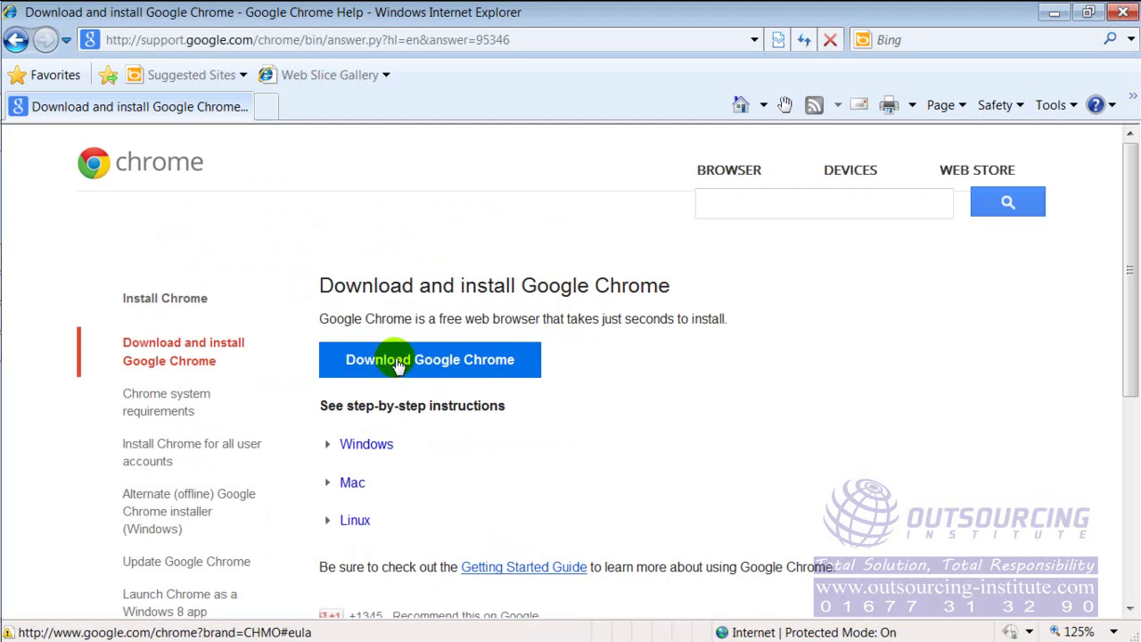
# - Show ChromeSetup.exe and the Opera installer's file details in the Softwares folder, and minimize the folder and browser windows
pyautogui.moveTo(8, 229)
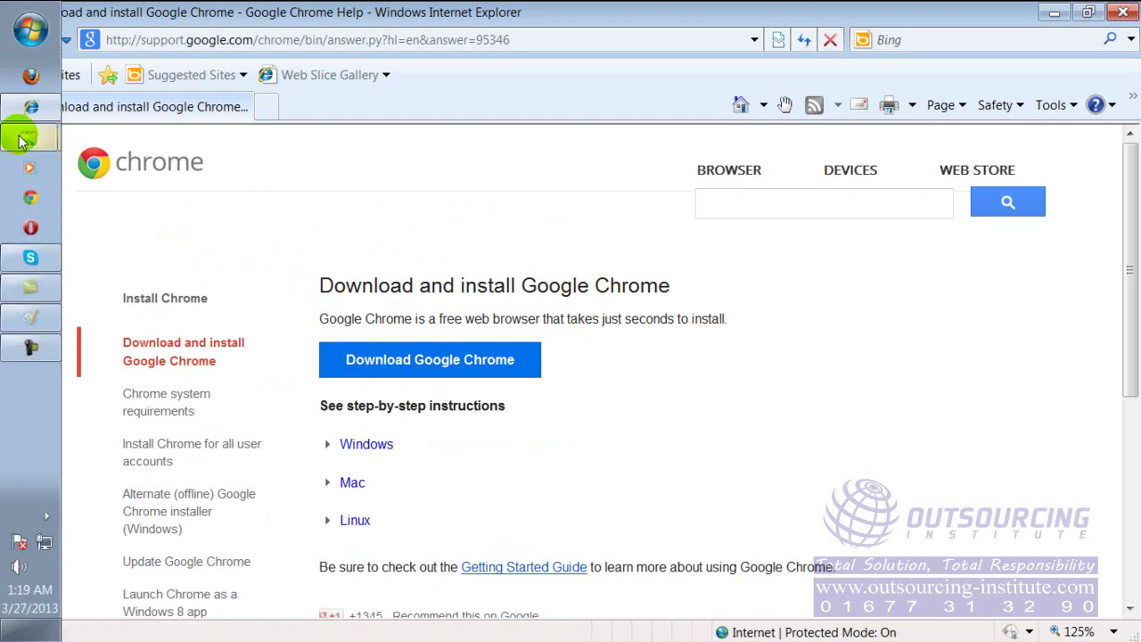
pyautogui.moveTo(22, 136)
pyautogui.click(136, 157)
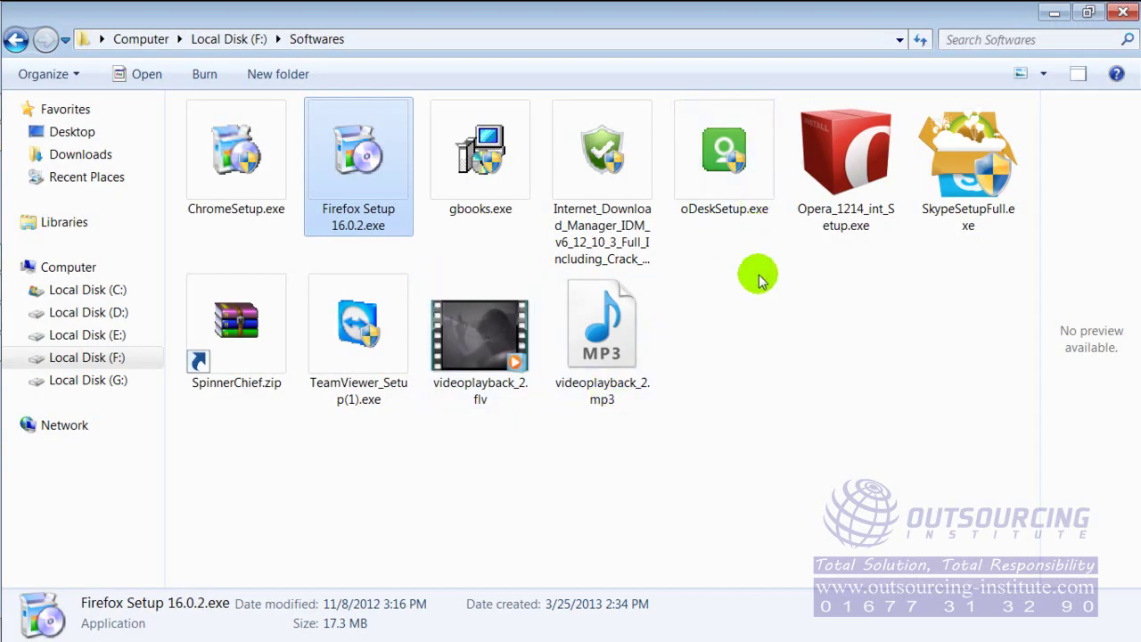
pyautogui.click(254, 195)
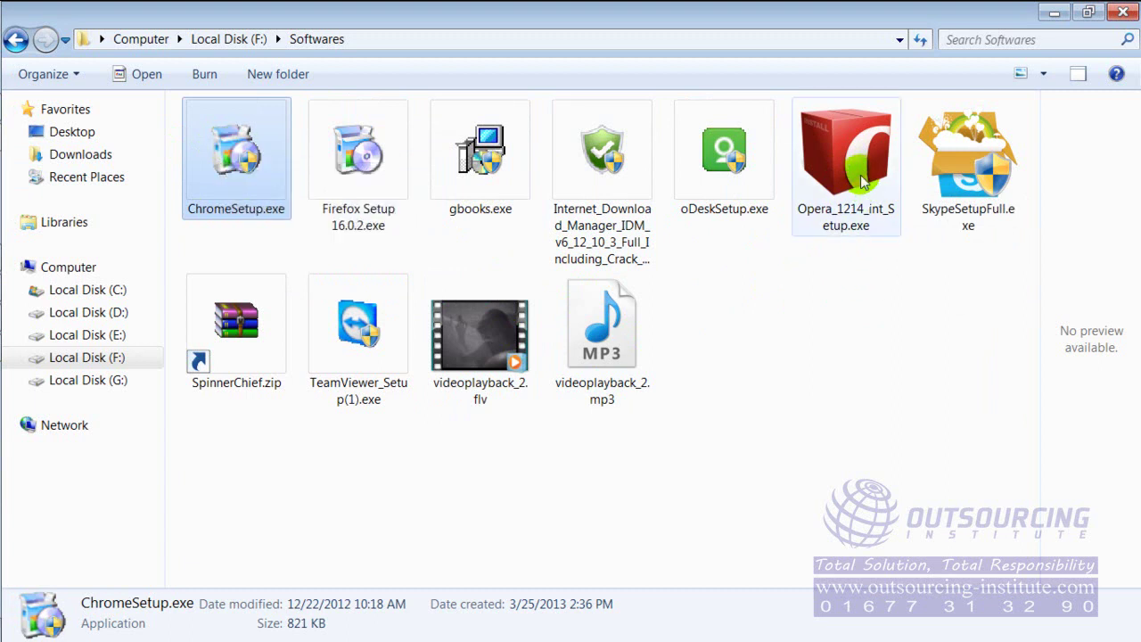
pyautogui.moveTo(864, 182)
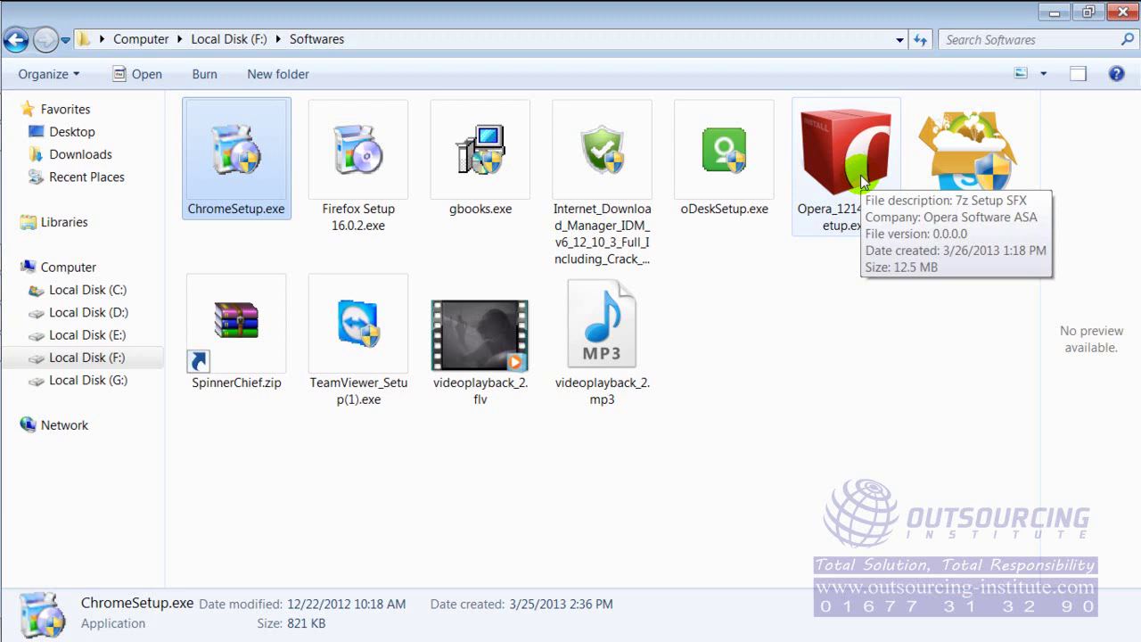
pyautogui.click(1051, 14)
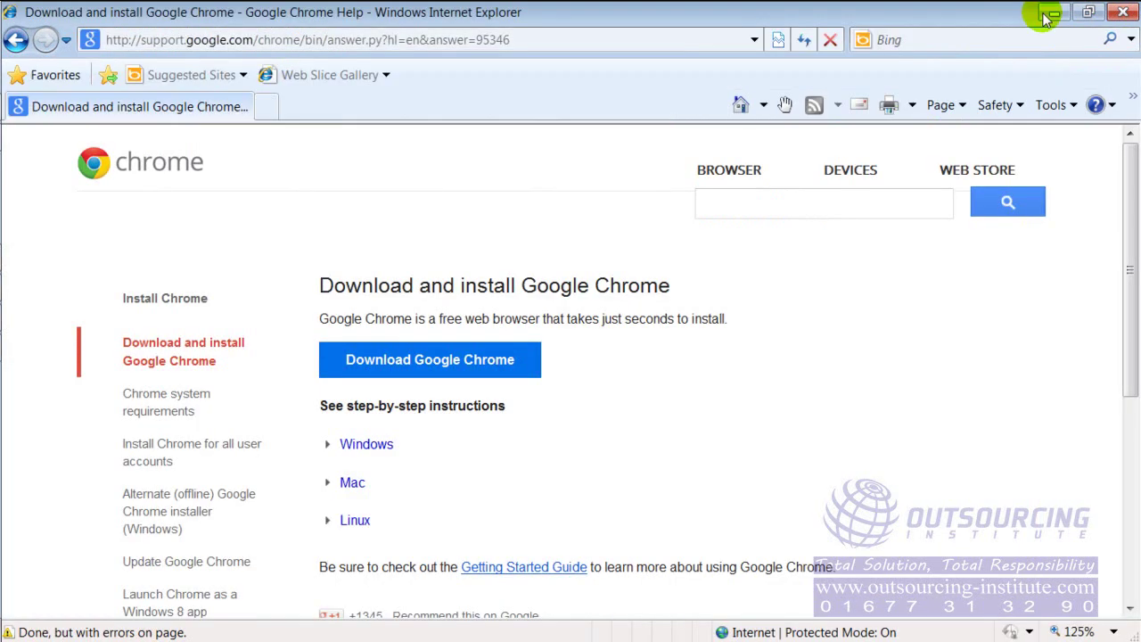
pyautogui.click(1049, 15)
# - Switch to the Paint notes, handwrite "→ Download → install" after the list of browsers, and minimize Paint
pyautogui.moveTo(36, 367)
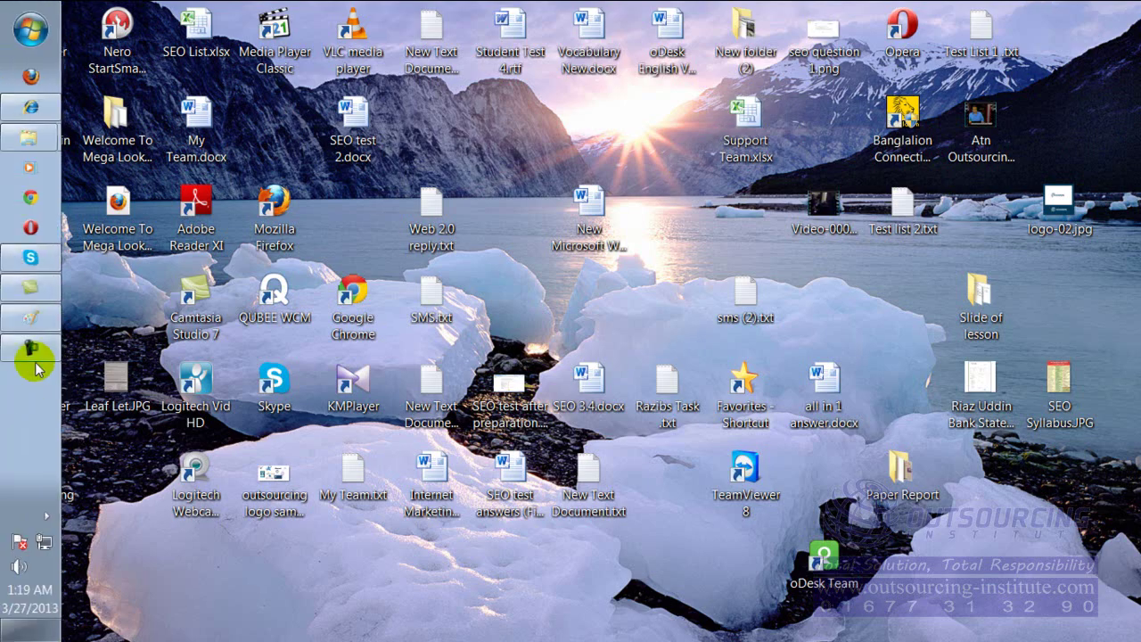
pyautogui.click(29, 318)
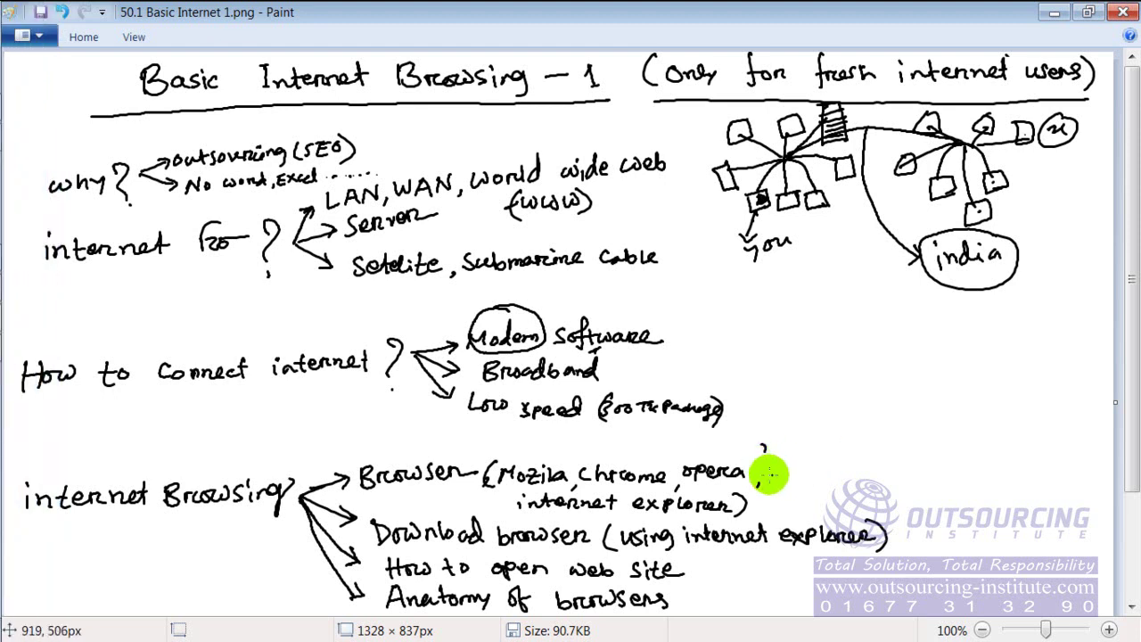
pyautogui.moveTo(765, 477)
pyautogui.mouseDown()
pyautogui.moveTo(802, 467)
pyautogui.moveTo(829, 479)
pyautogui.moveTo(1076, 417)
pyautogui.mouseUp()
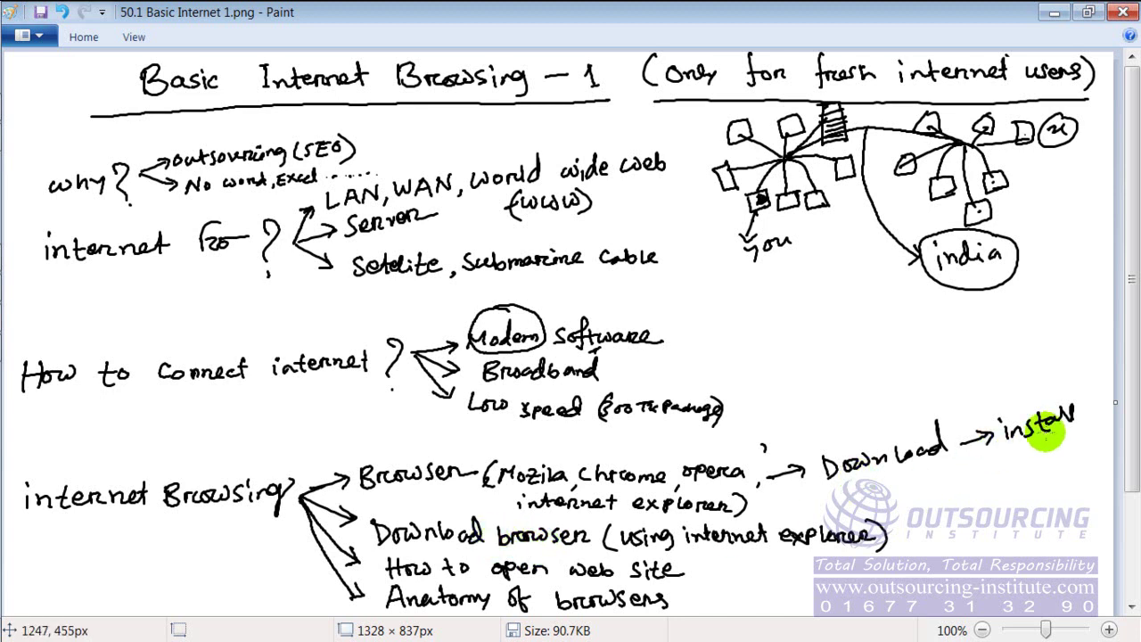
pyautogui.click(1087, 13)
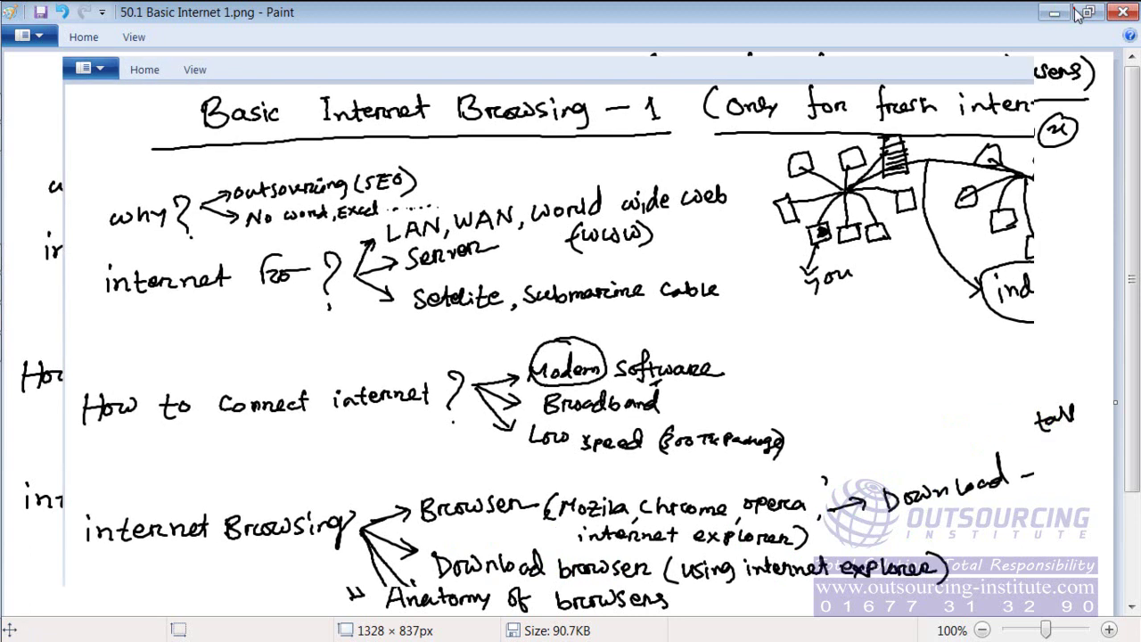
pyautogui.click(981, 43)
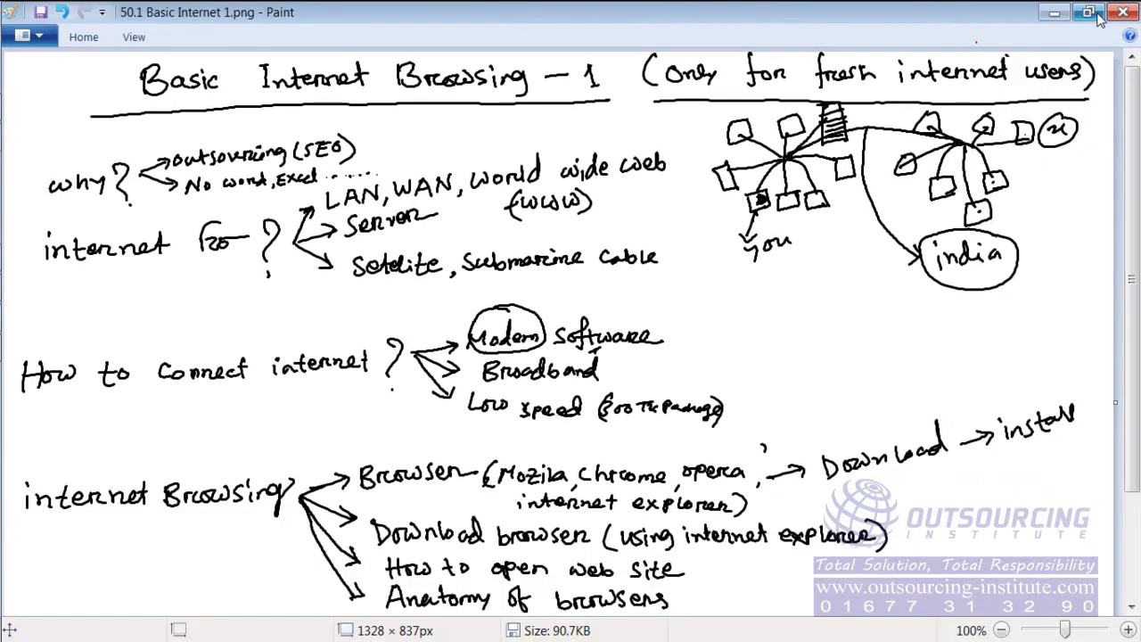
pyautogui.click(1055, 12)
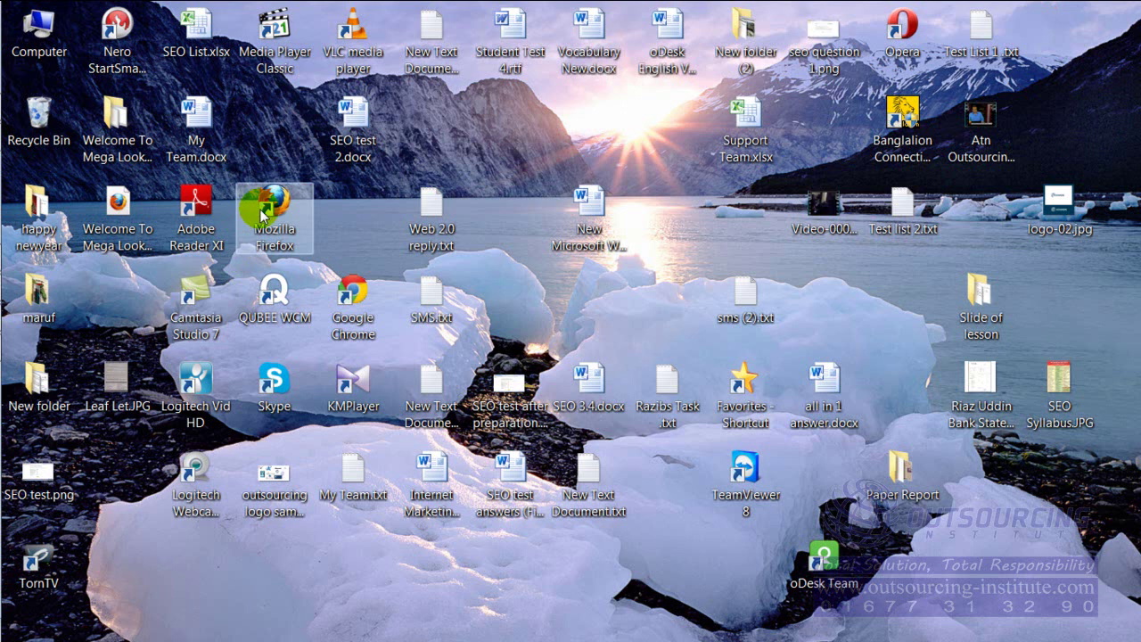
# - Select the Mozilla Firefox desktop shortcut, bring Internet Explorer back up and close it
pyautogui.click(259, 208)
pyautogui.moveTo(30, 166)
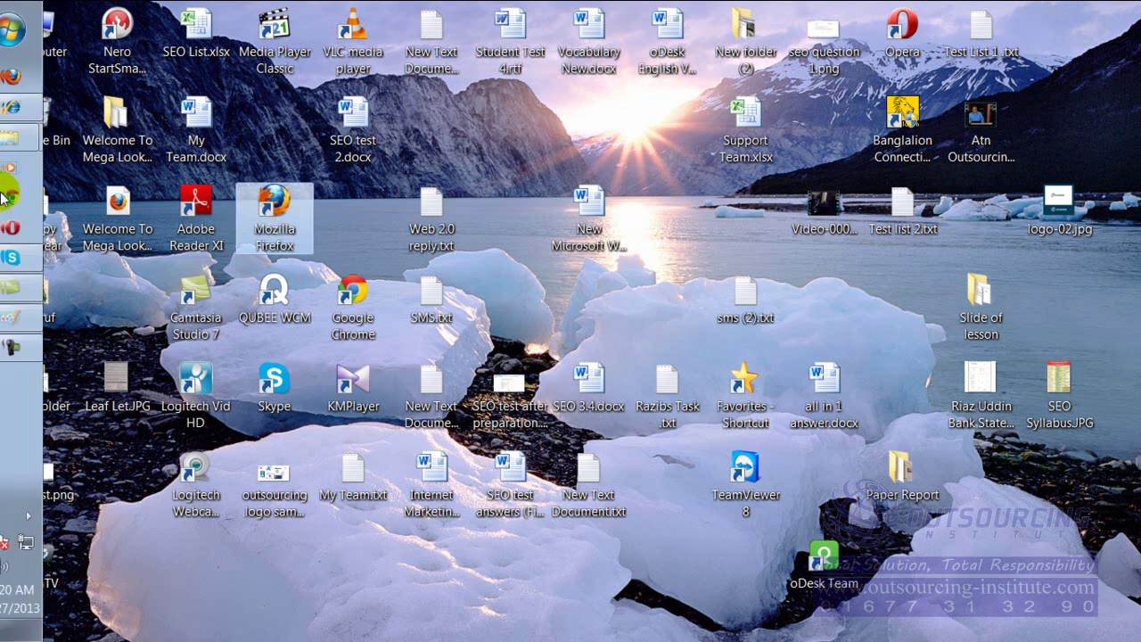
pyautogui.click(30, 106)
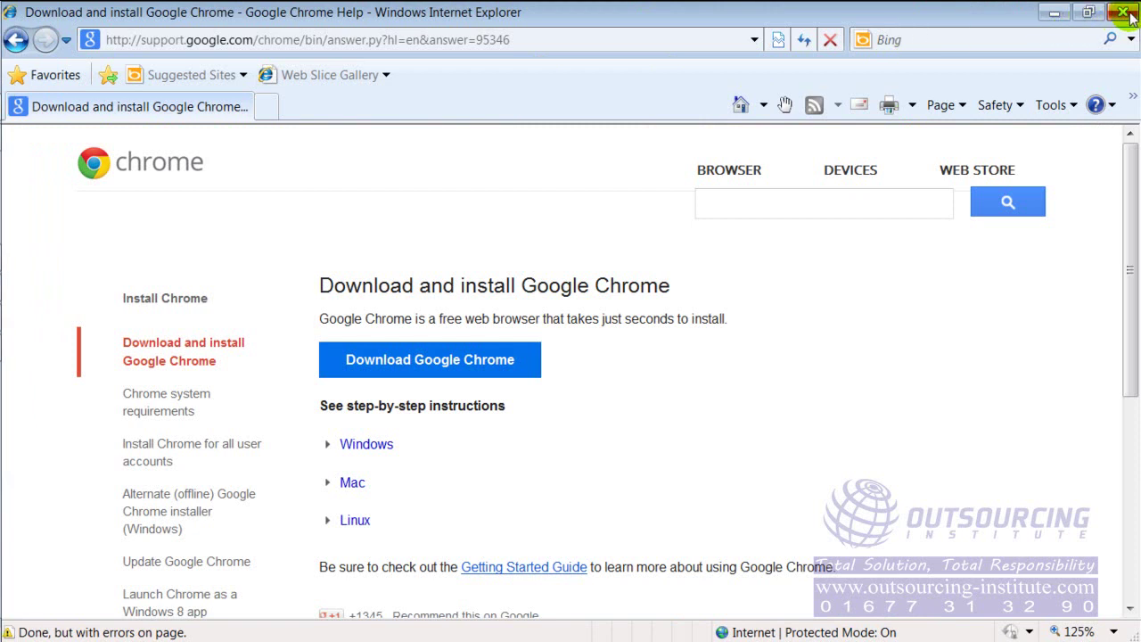
pyautogui.click(1126, 16)
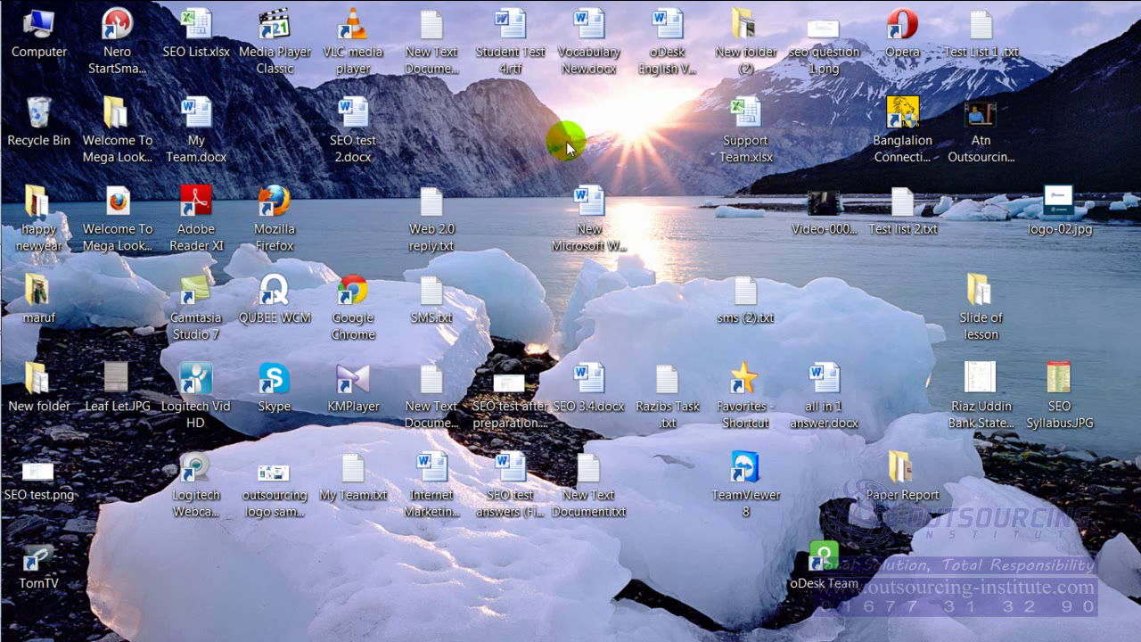
# - Launch Mozilla Firefox from its desktop shortcut and select the web address of the start page
pyautogui.doubleClick(274, 208)
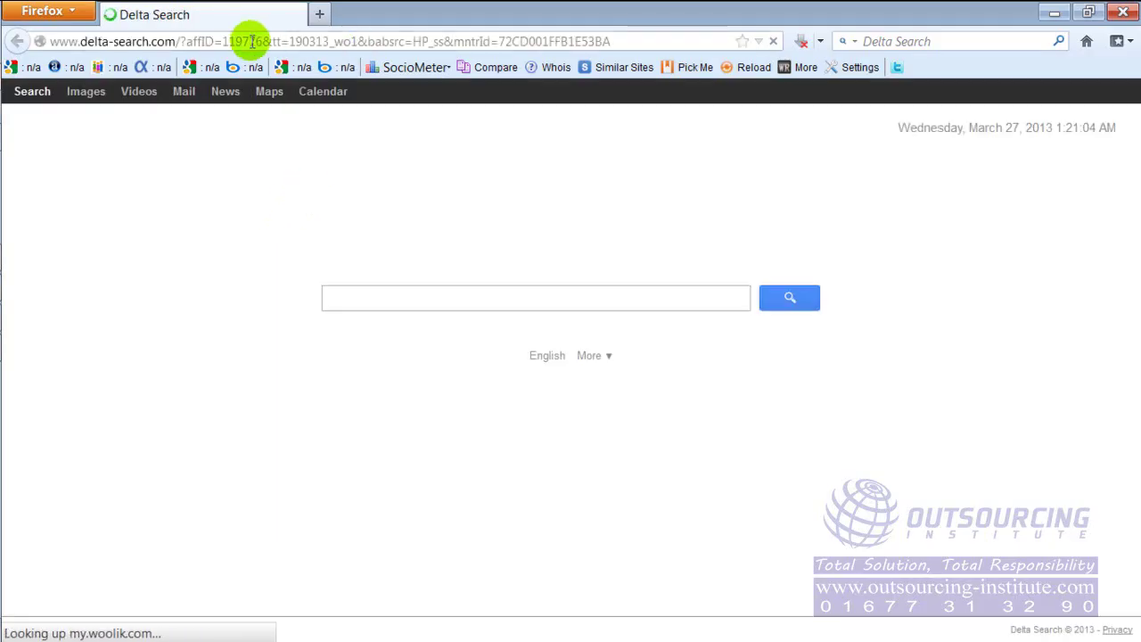
pyautogui.click(250, 41)
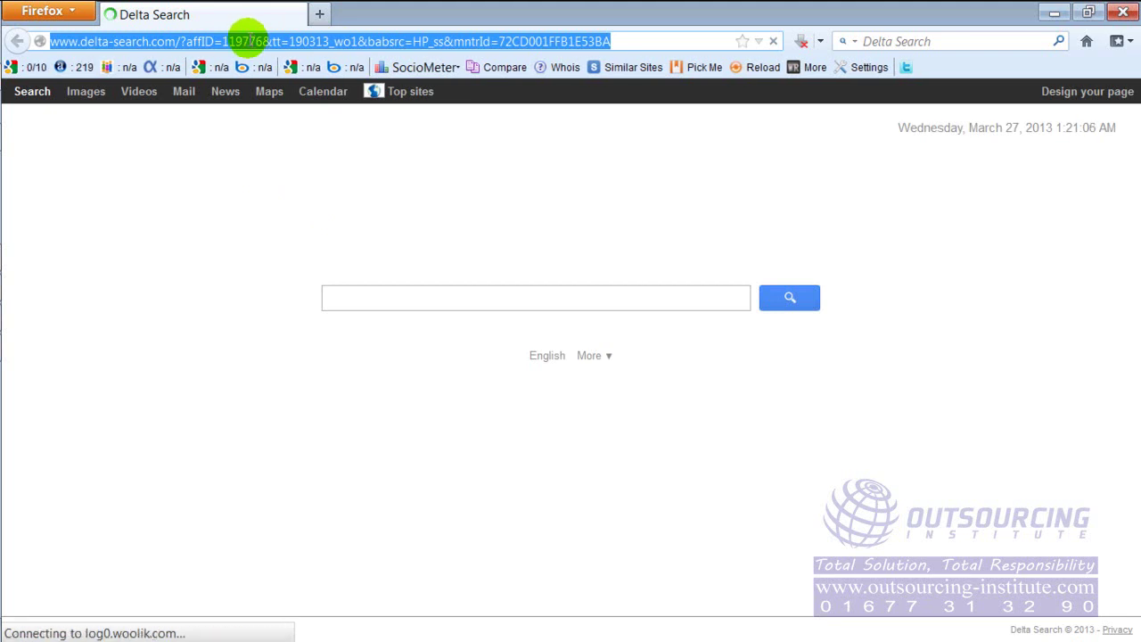
pyautogui.moveTo(5, 263)
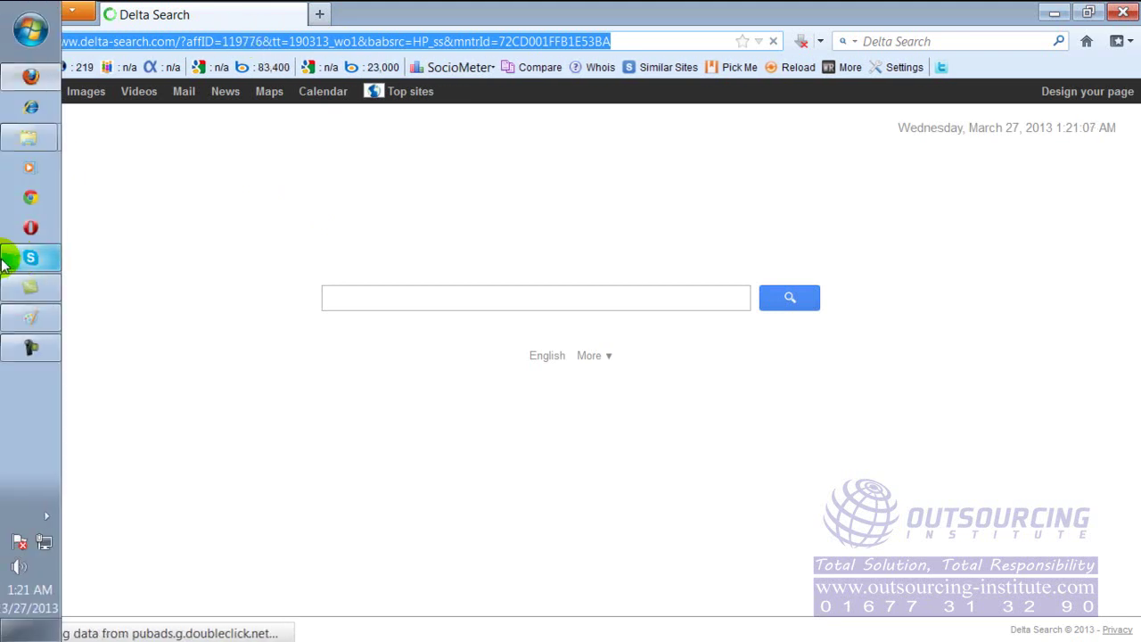
# - Switch to the Paint notes to review the internet browsing topics, and minimize Paint
pyautogui.click(30, 347)
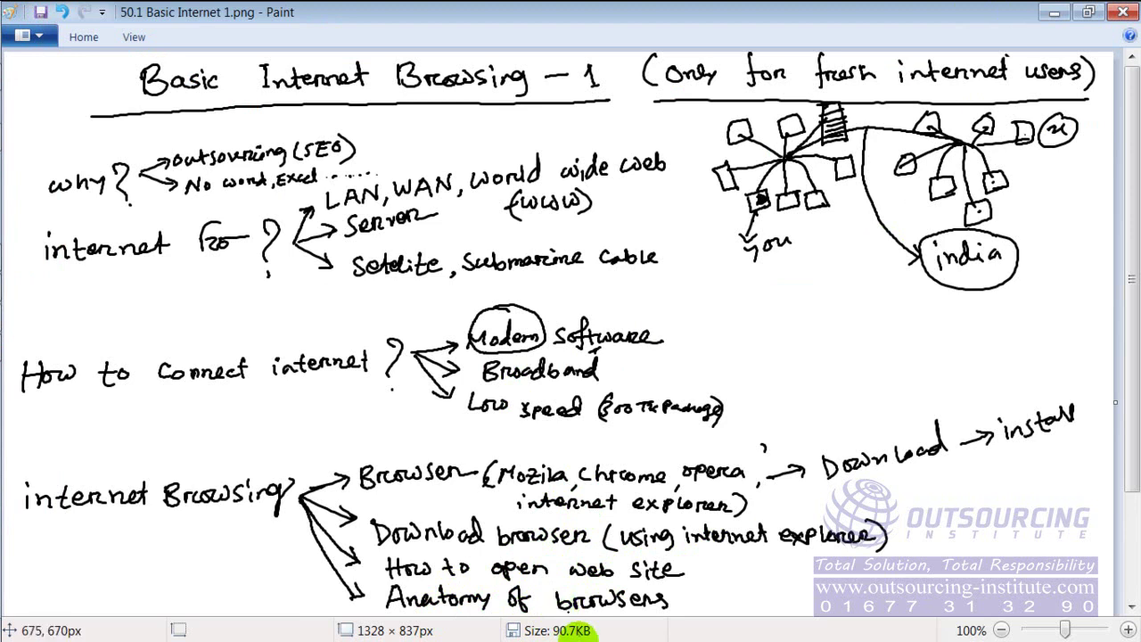
pyautogui.click(1059, 14)
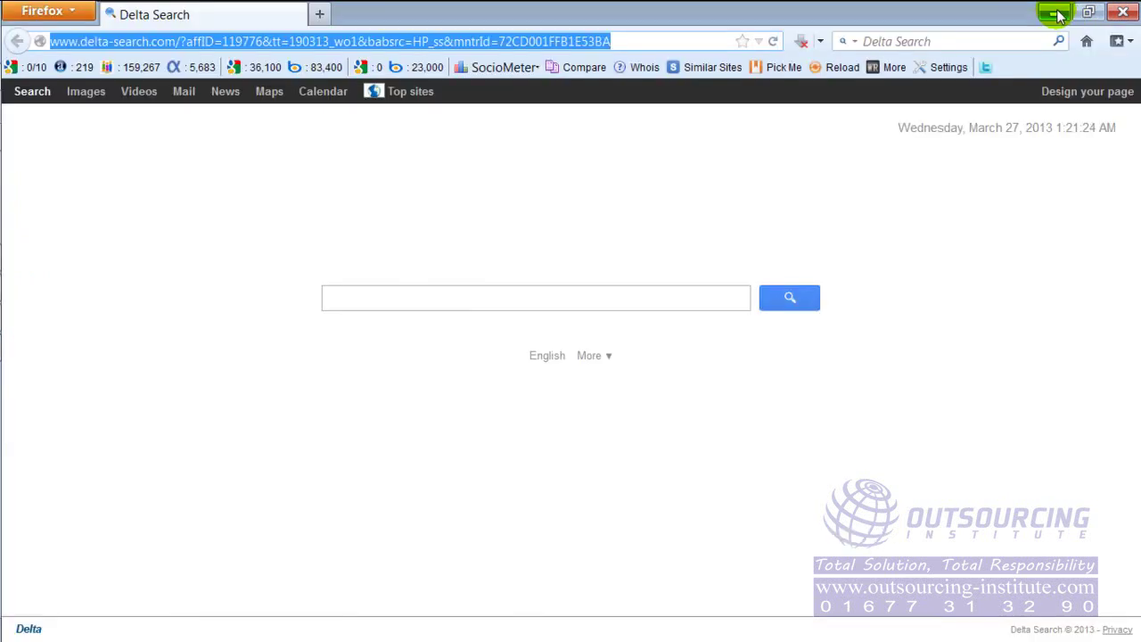
# - Close the Firefox window and launch Mozilla Firefox again from its desktop shortcut
pyautogui.click(1120, 13)
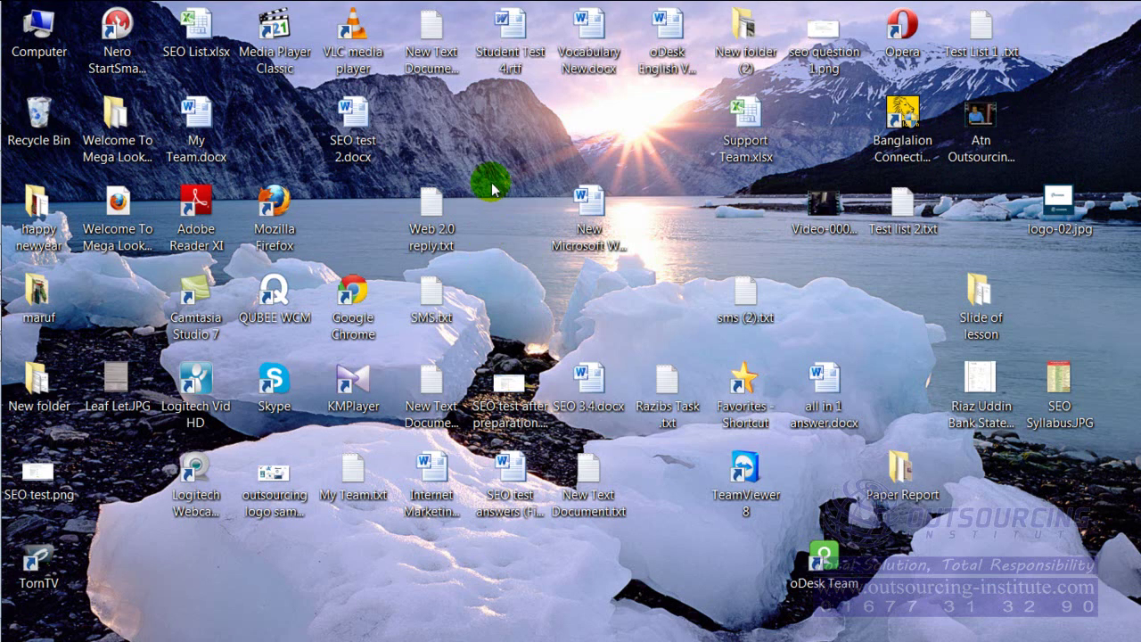
pyautogui.doubleClick(266, 208)
pyautogui.doubleClick(266, 207)
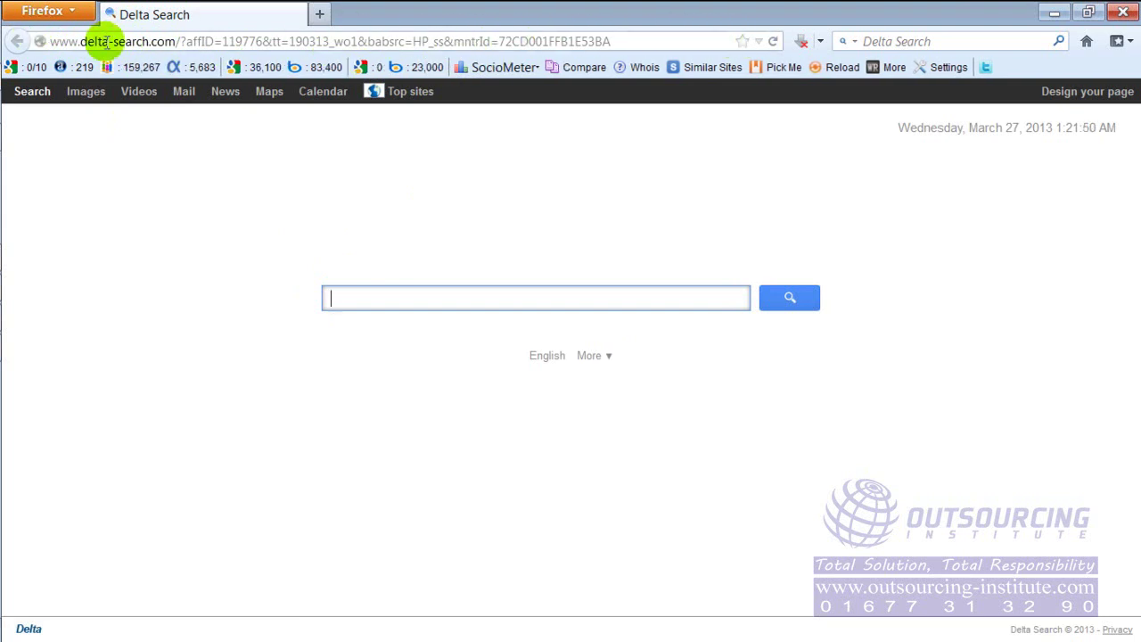
pyautogui.click(431, 39)
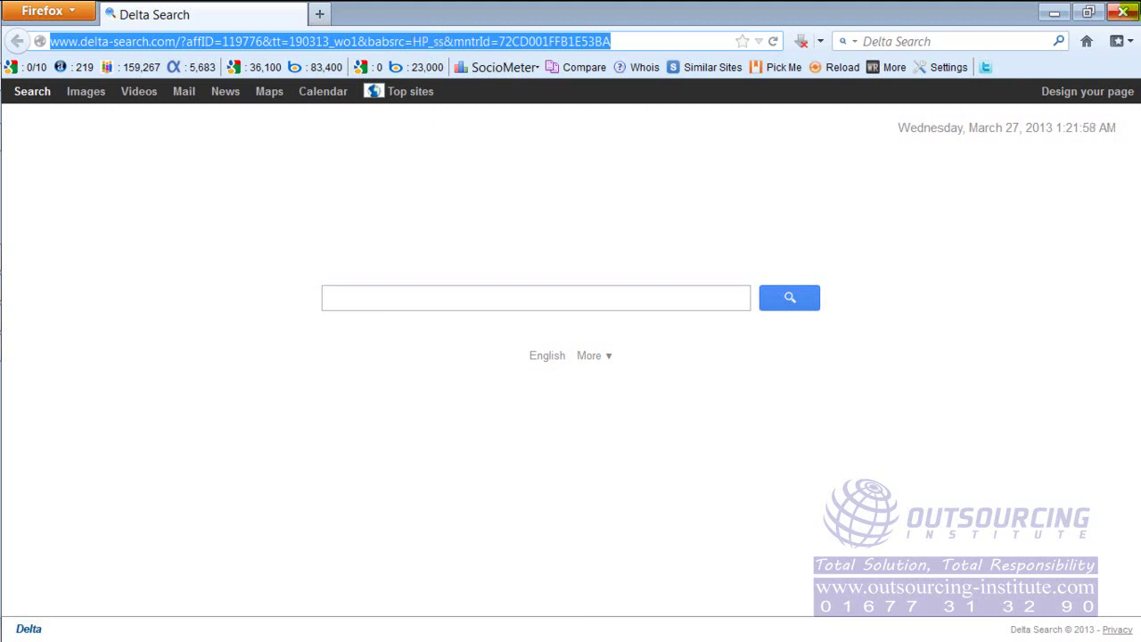
pyautogui.press('BackSpace')
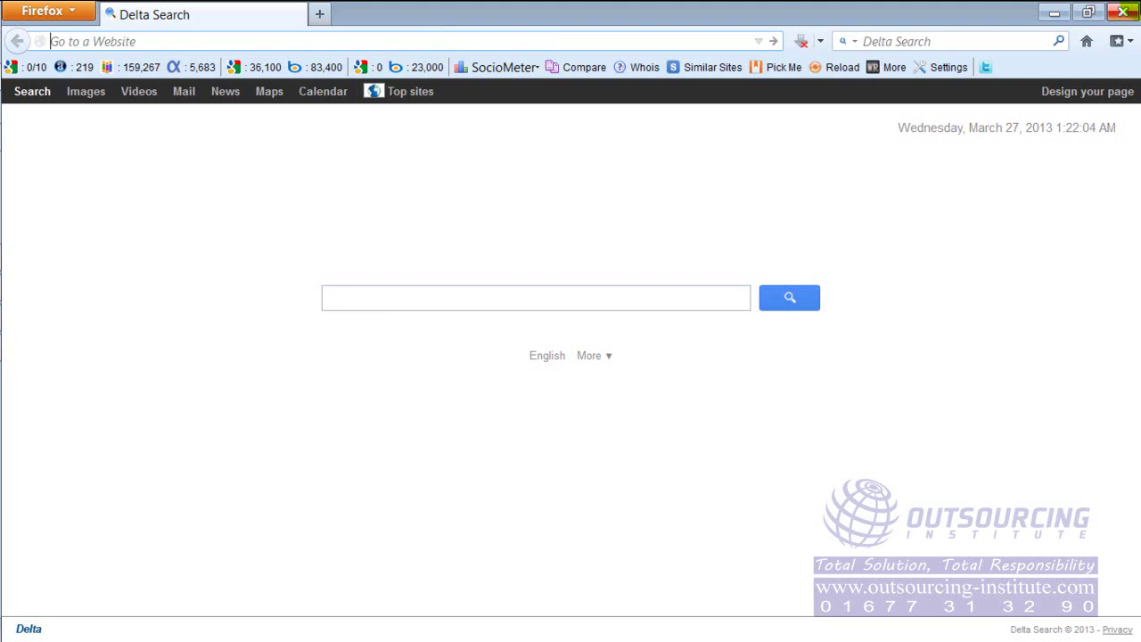
pyautogui.write('ww')
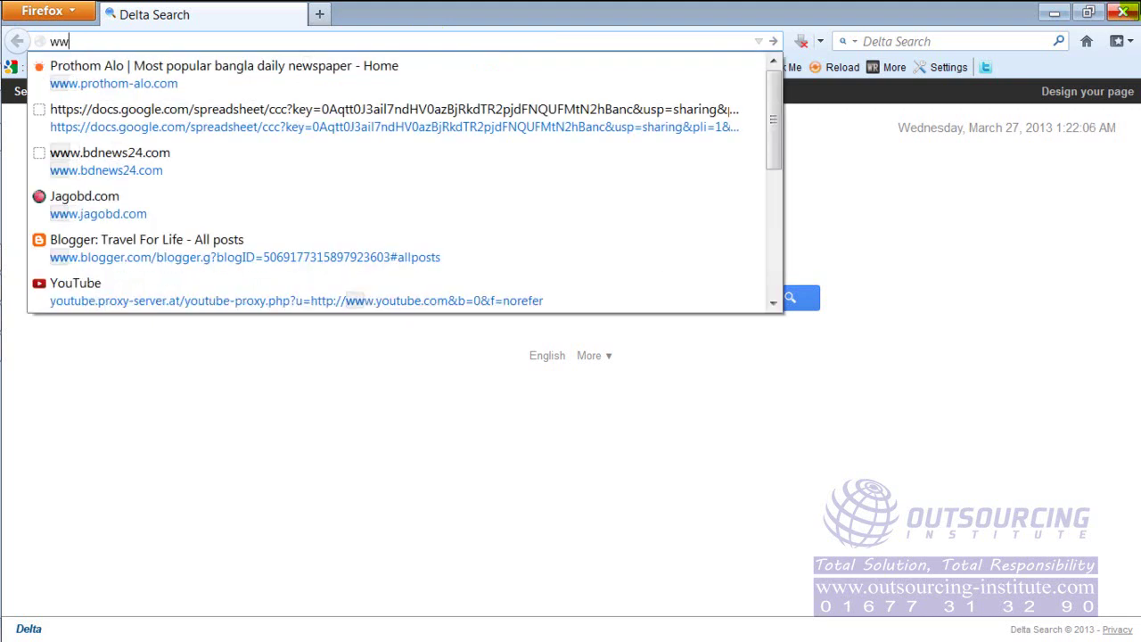
pyautogui.write('w.prothom')
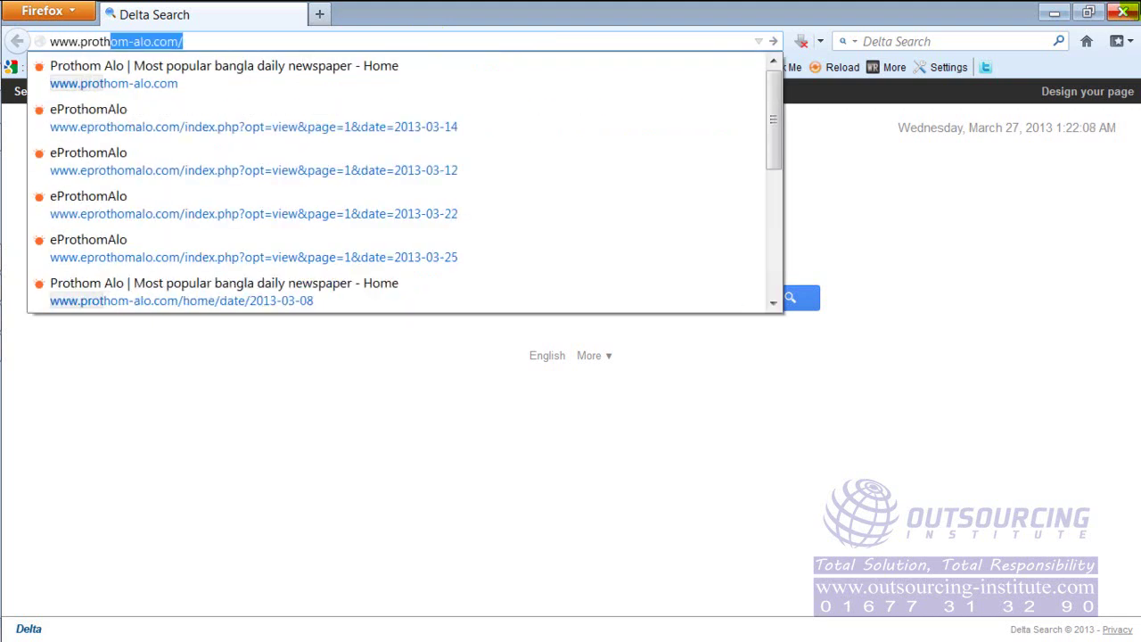
pyautogui.write('-alo.co')
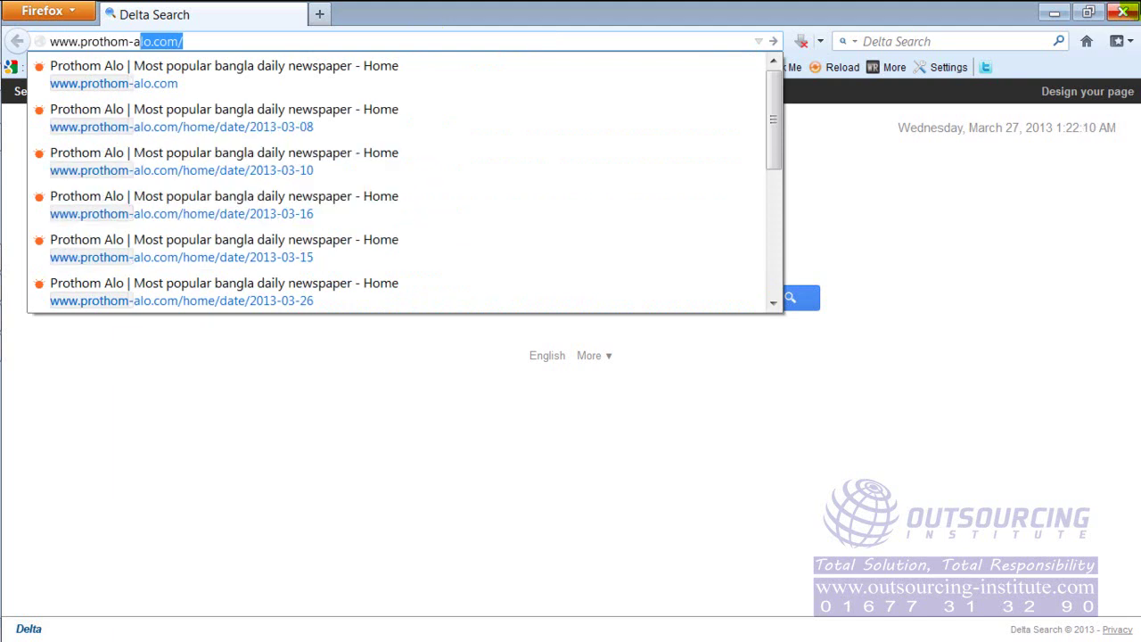